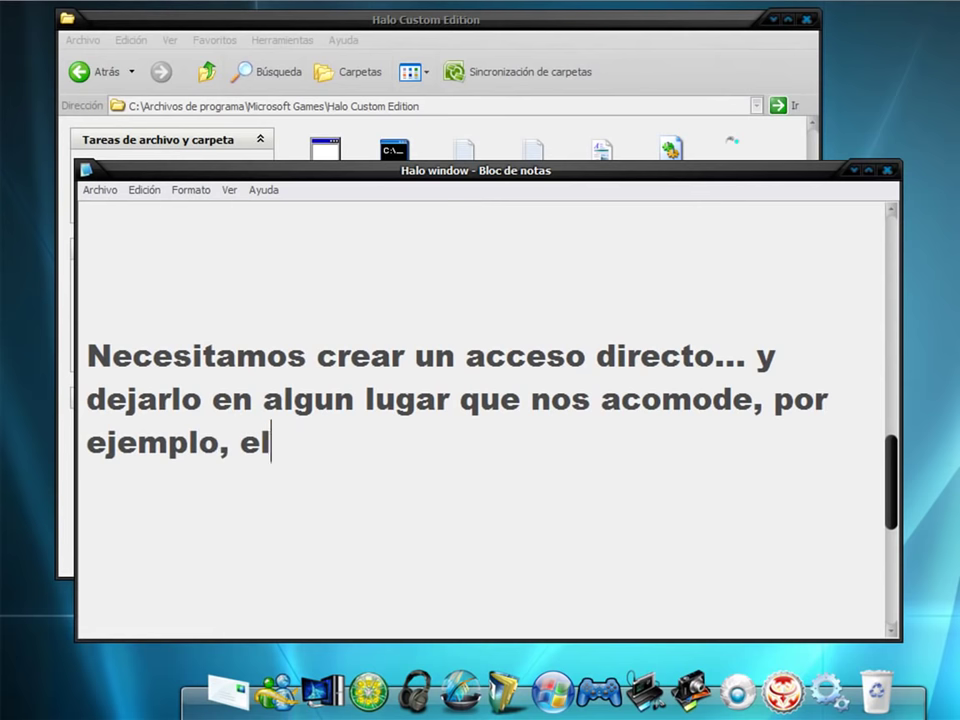
Finish the note's sentence about where to leave the shortcut with the word "escritorio".
{"action": "type", "text": "escritori"}
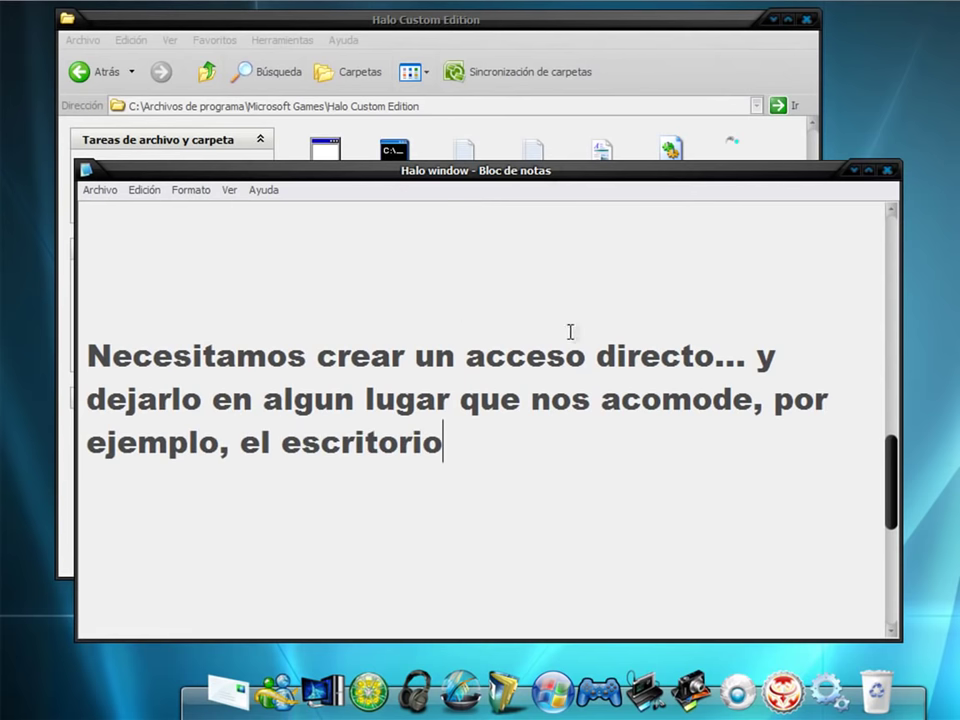
In the Halo Custom Edition folder, create a shortcut to haloce, move it onto the desktop, and close the folder window.
{"action": "left_click", "coordinate": [621, 75]}
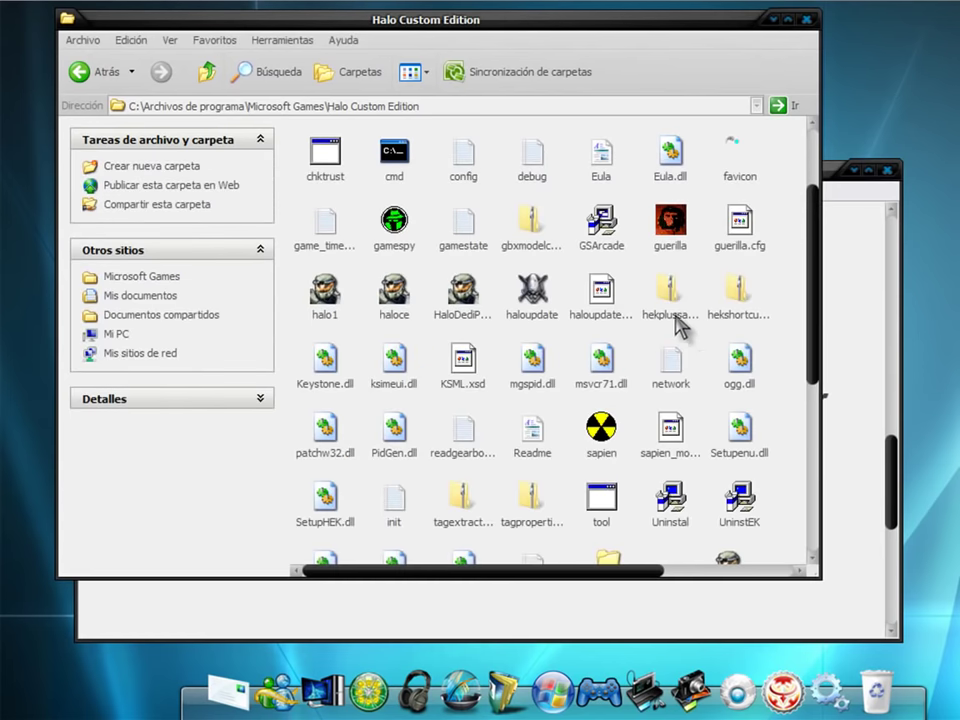
{"action": "left_click", "coordinate": [392, 290]}
{"action": "right_click", "coordinate": [392, 292]}
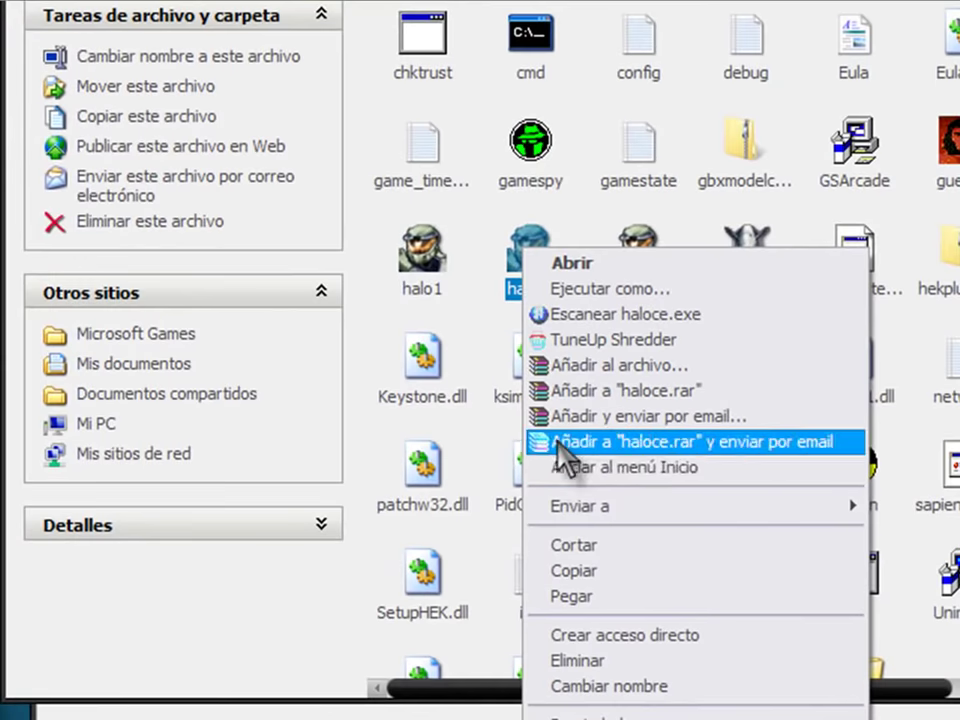
{"action": "left_click", "coordinate": [615, 636]}
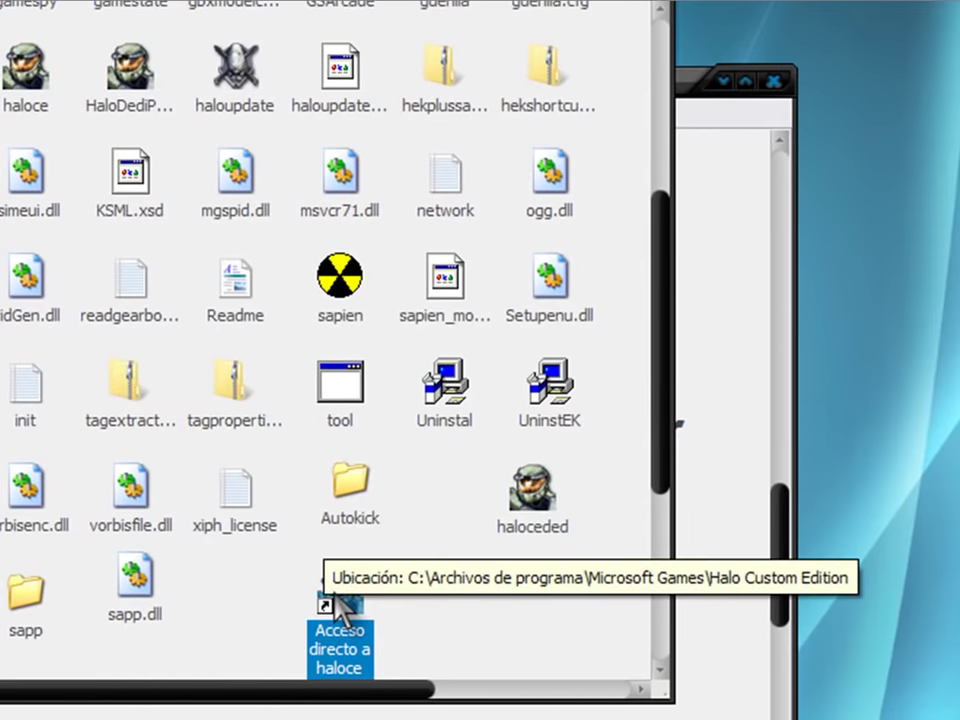
{"action": "left_click_drag", "start_coordinate": [340, 605], "coordinate": [898, 262]}
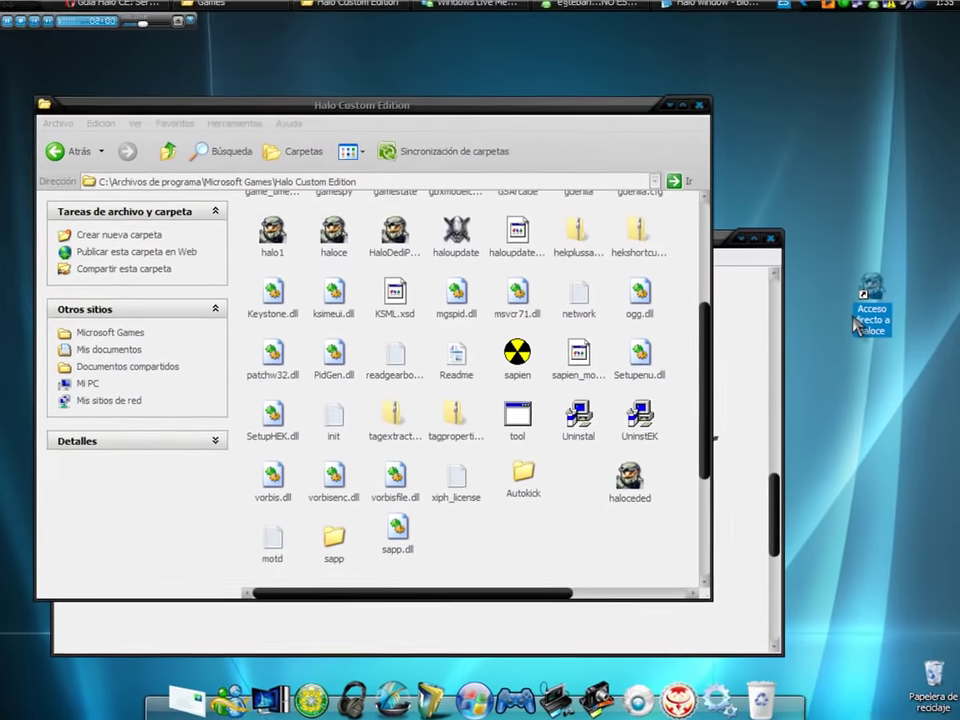
{"action": "left_click", "coordinate": [702, 114]}
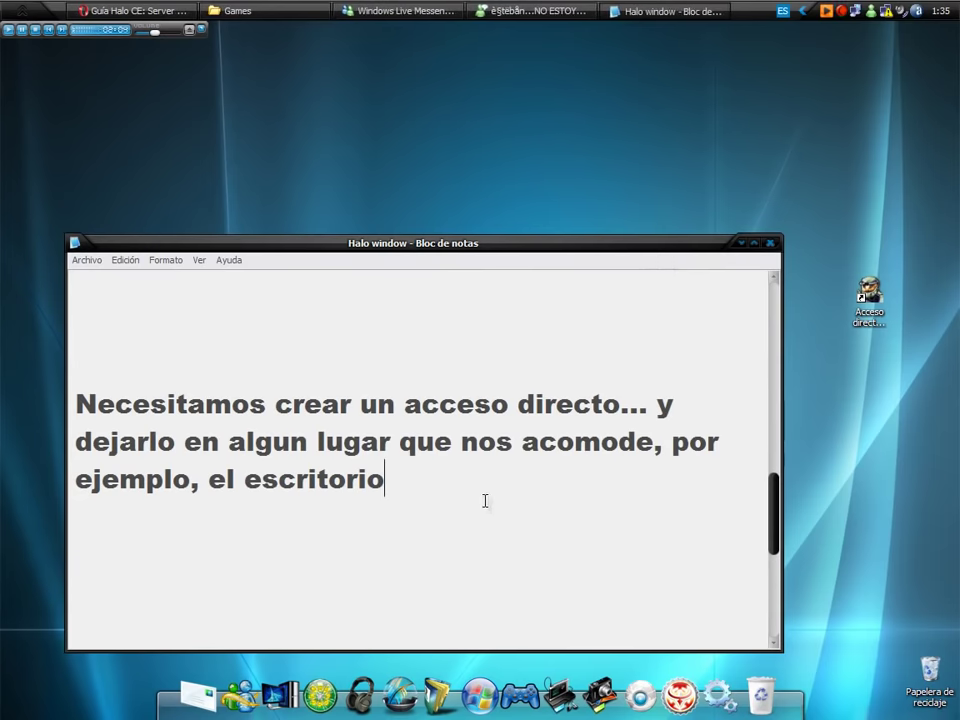
Continue the note in Bloc de notas with "... si quieres puedes renombrarlo...".
{"action": "type", "text": "si quieres "}
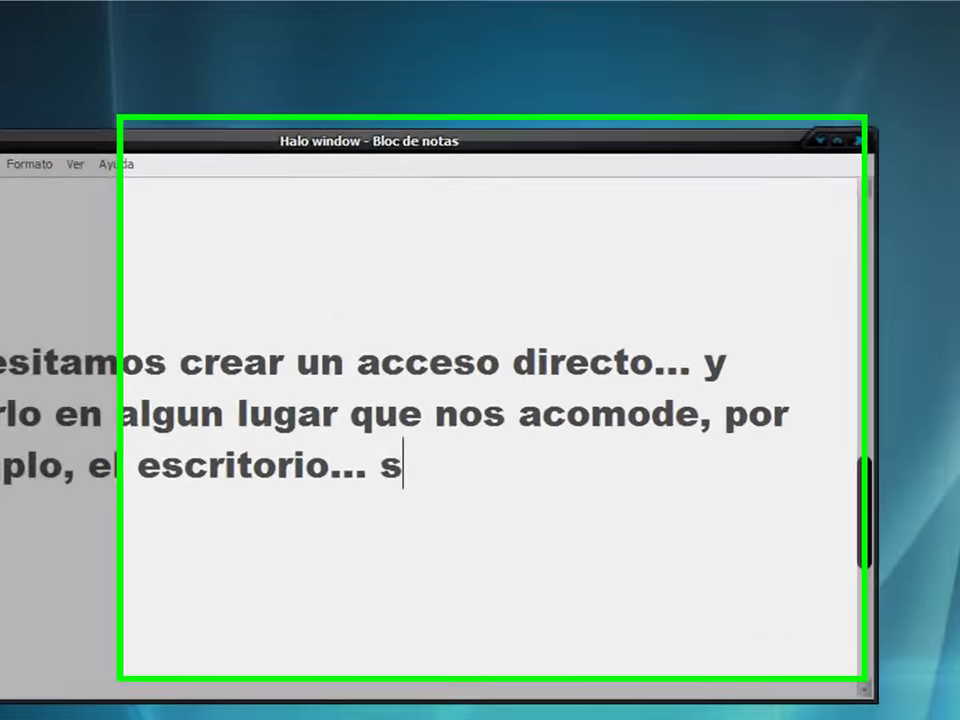
{"action": "type", "text": "puedes renom"}
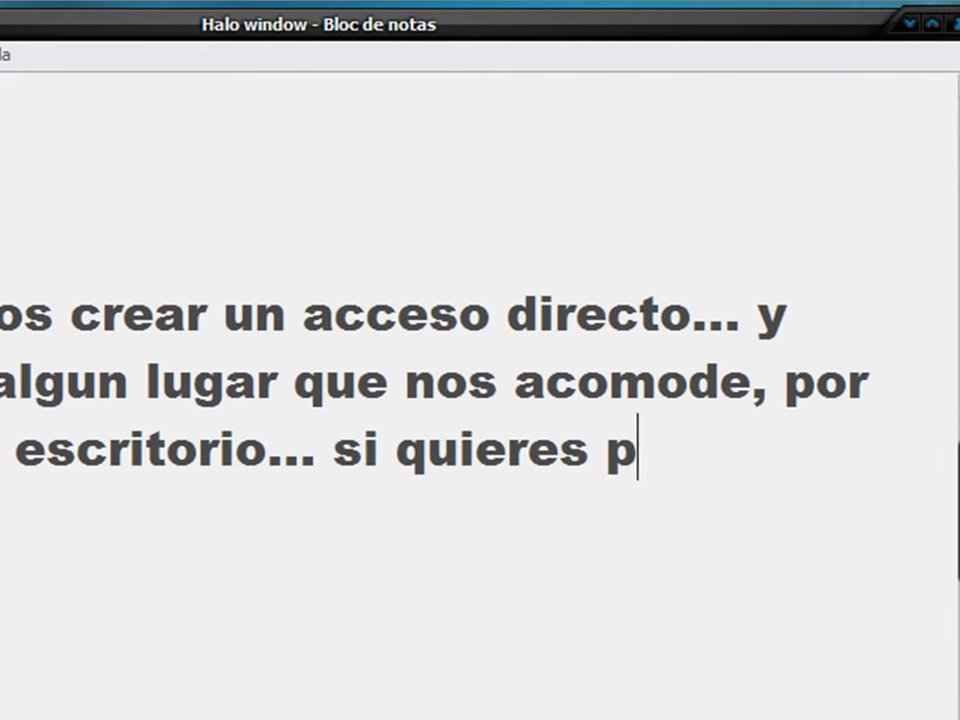
{"action": "type", "text": "brarlo..."}
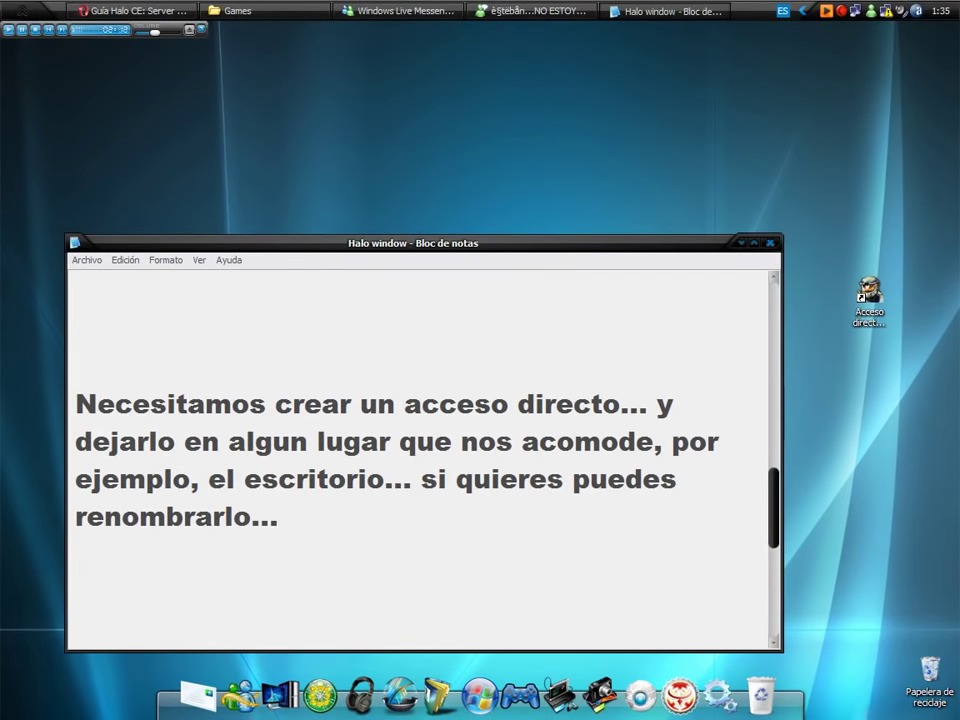
Rename the desktop shortcut as "ASDF. Esto Es Halo Custom" and move it to the desktop's upper-left area.
{"action": "right_click", "coordinate": [868, 297]}
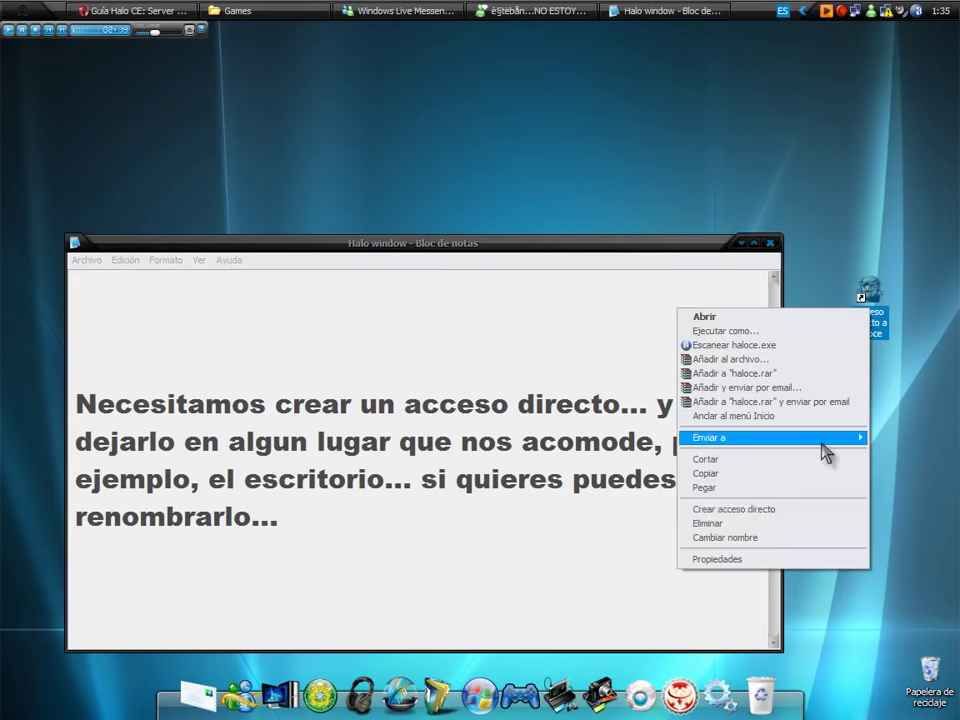
{"action": "left_click", "coordinate": [810, 538]}
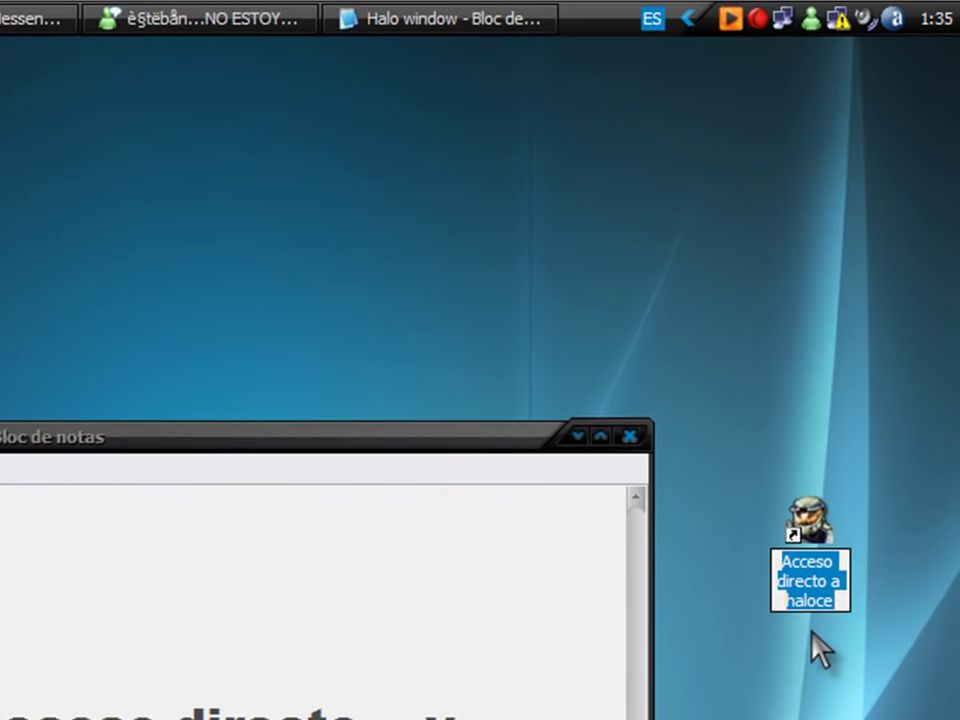
{"action": "type", "text": "ASDF."}
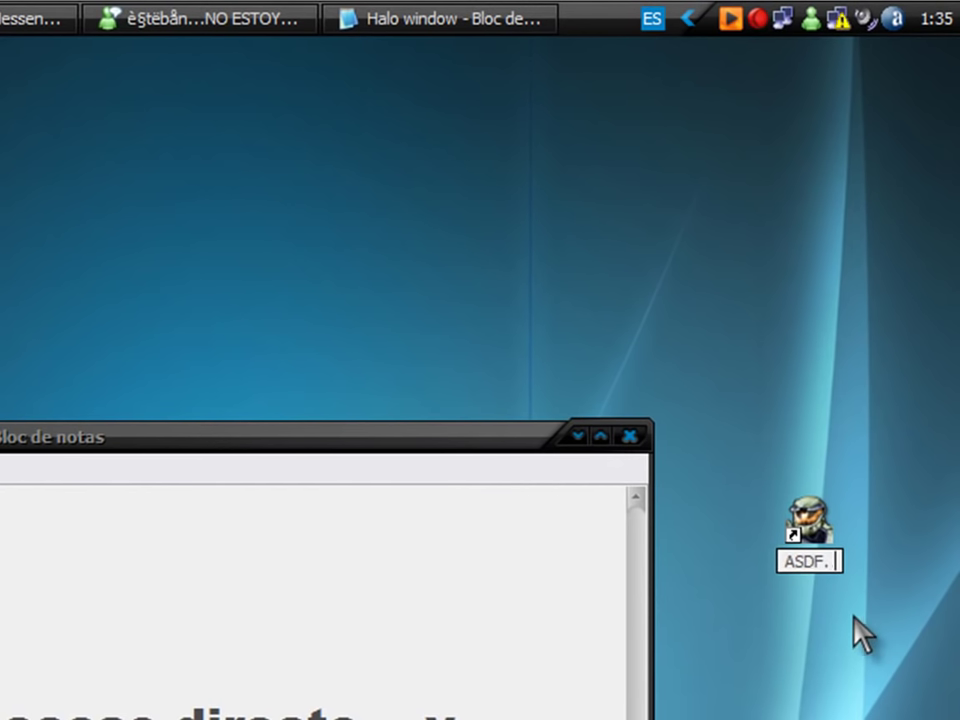
{"action": "type", "text": " Esto"}
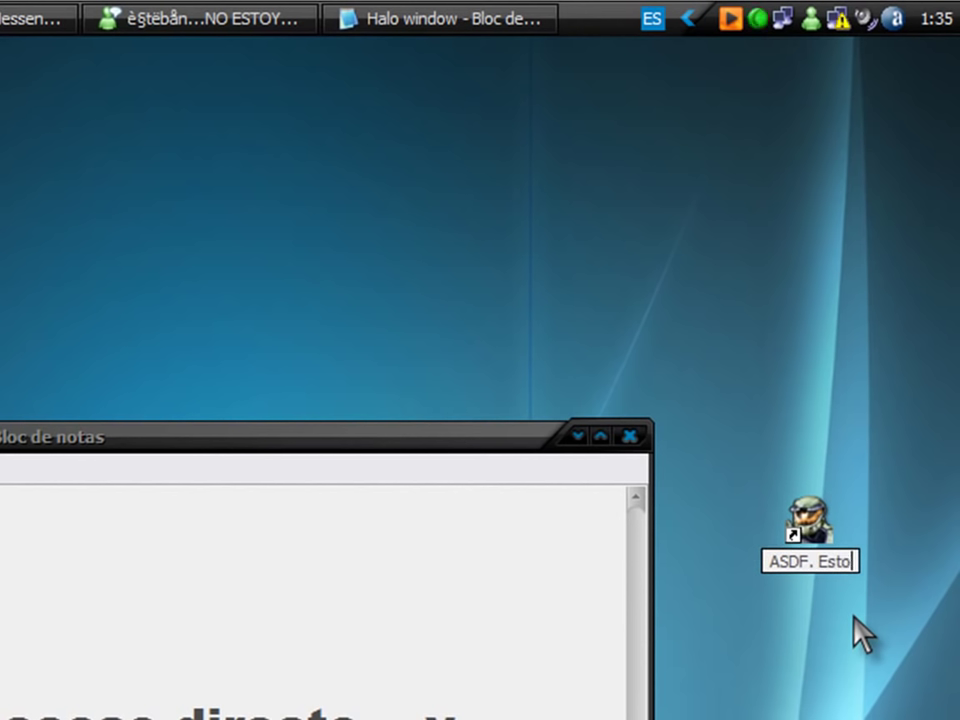
{"action": "type", "text": " Es H"}
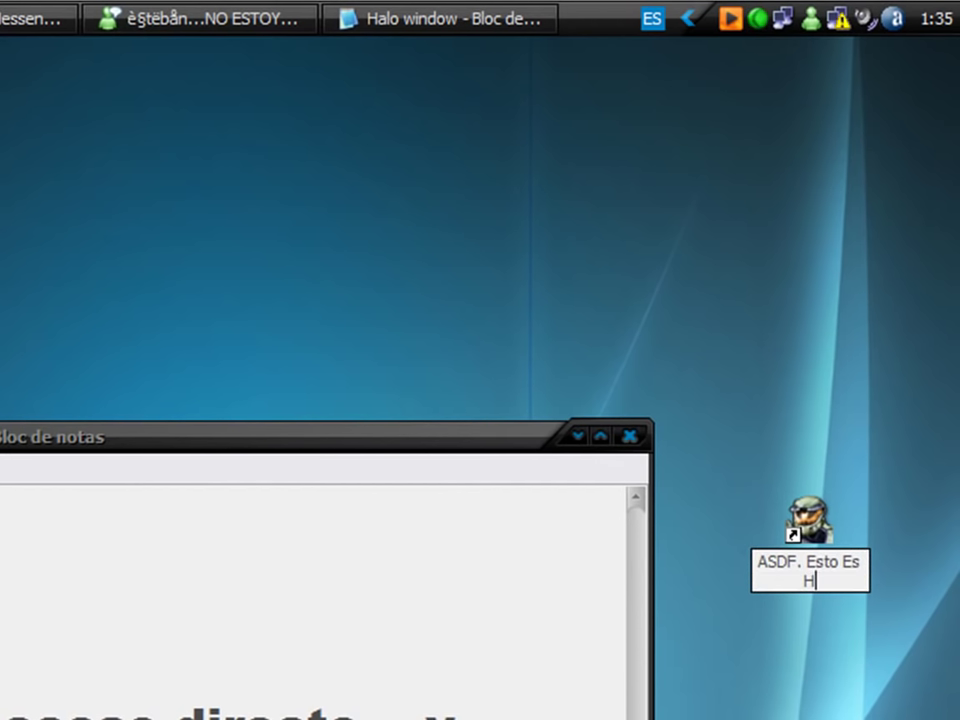
{"action": "type", "text": "alo Cs"}
{"action": "type", "text": "ustom"}
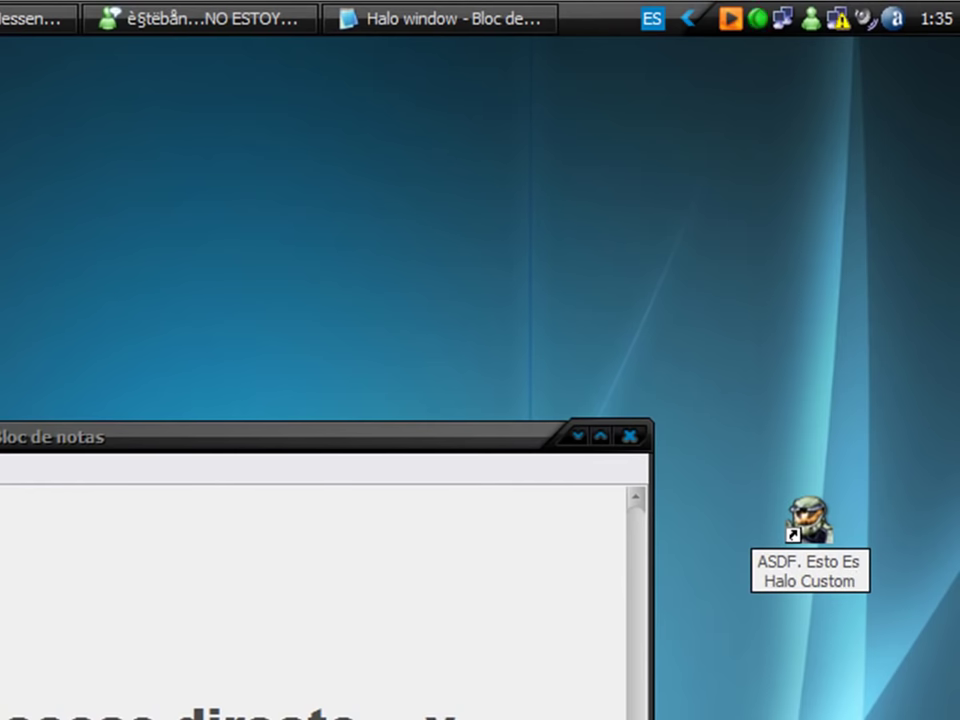
{"action": "key", "text": "Return"}
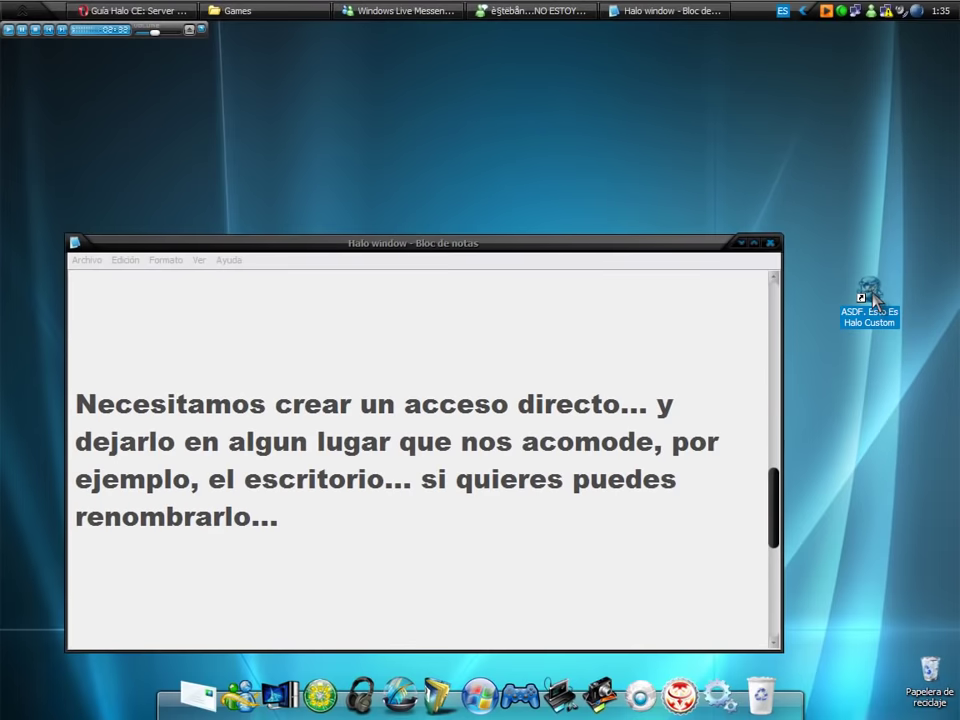
{"action": "left_click_drag", "start_coordinate": [874, 295], "coordinate": [180, 125]}
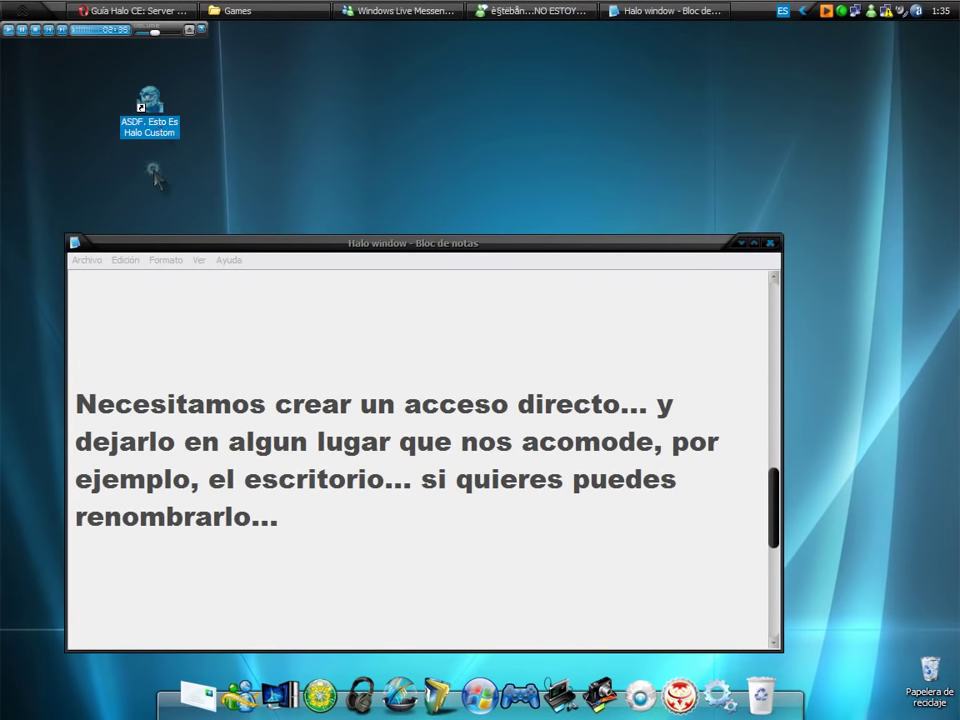
Add a new line reading "un momento xd" below the note's text.
{"action": "left_click", "coordinate": [335, 527]}
{"action": "key", "text": "Return"}
{"action": "type", "text": "un m"}
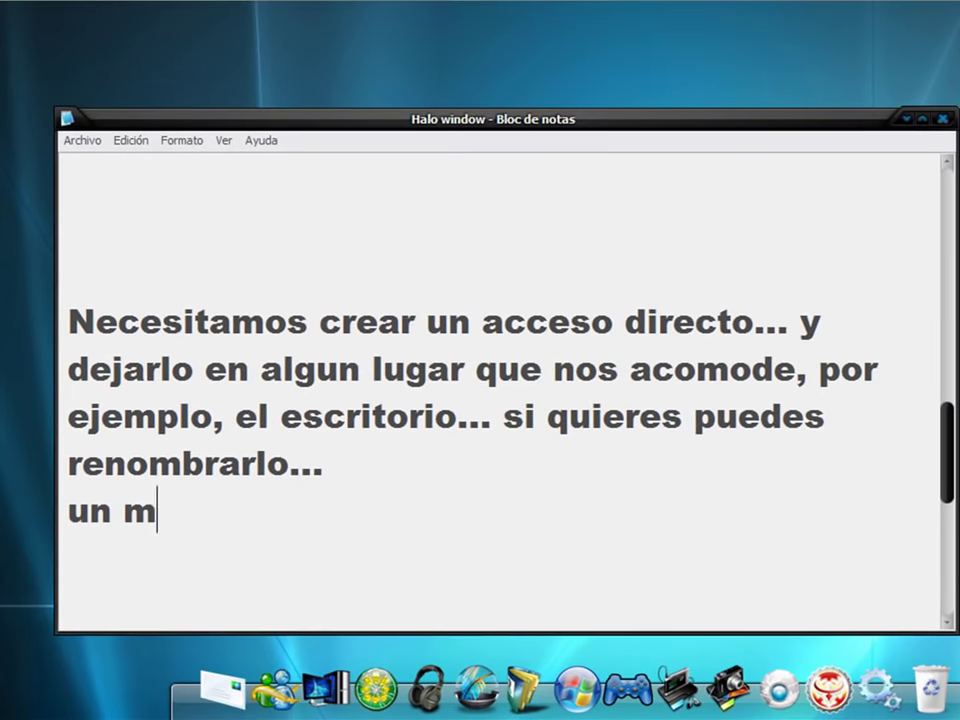
{"action": "type", "text": "omento xd"}
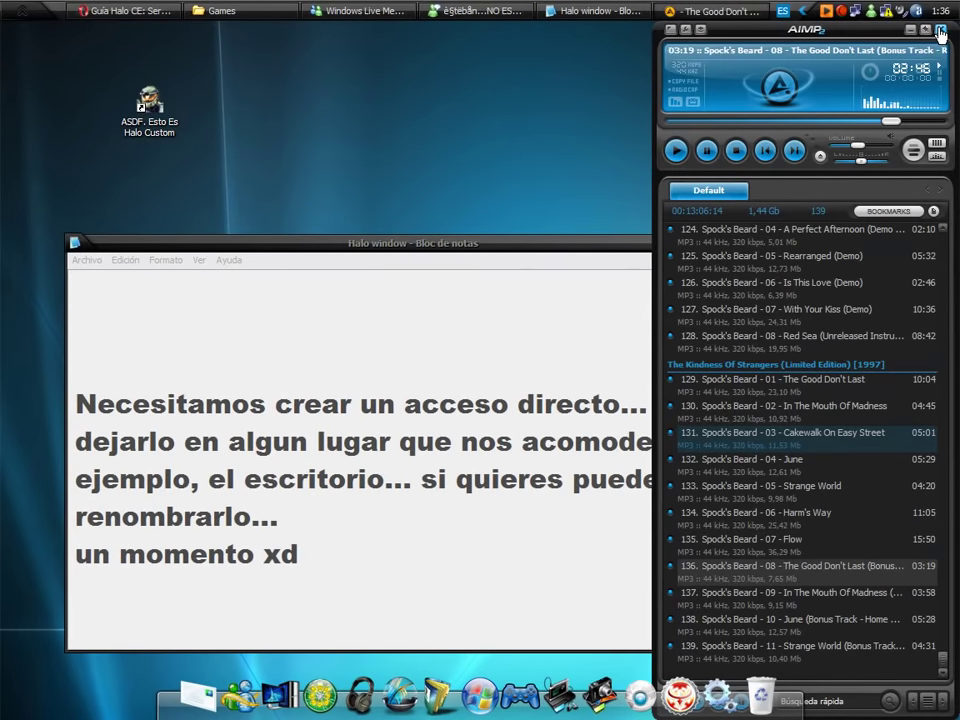
Close the AIMP2 music player and delete the text "un momento xd" from the note's last line.
{"action": "left_click", "coordinate": [940, 31]}
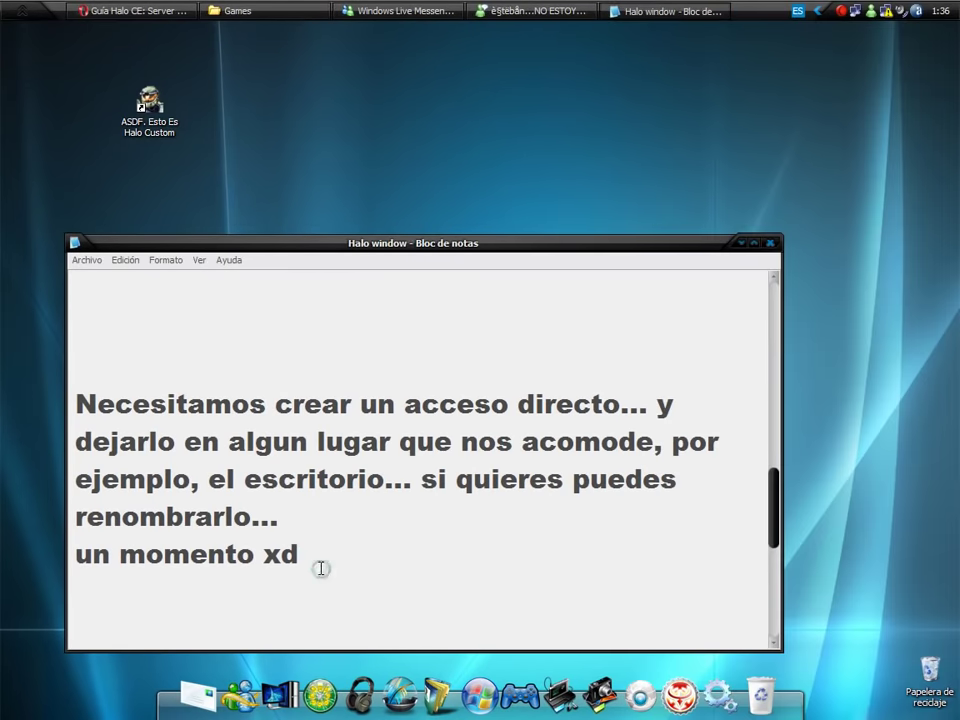
{"action": "left_click_drag", "start_coordinate": [316, 562], "coordinate": [70, 570]}
{"action": "key", "text": "BackSpace"}
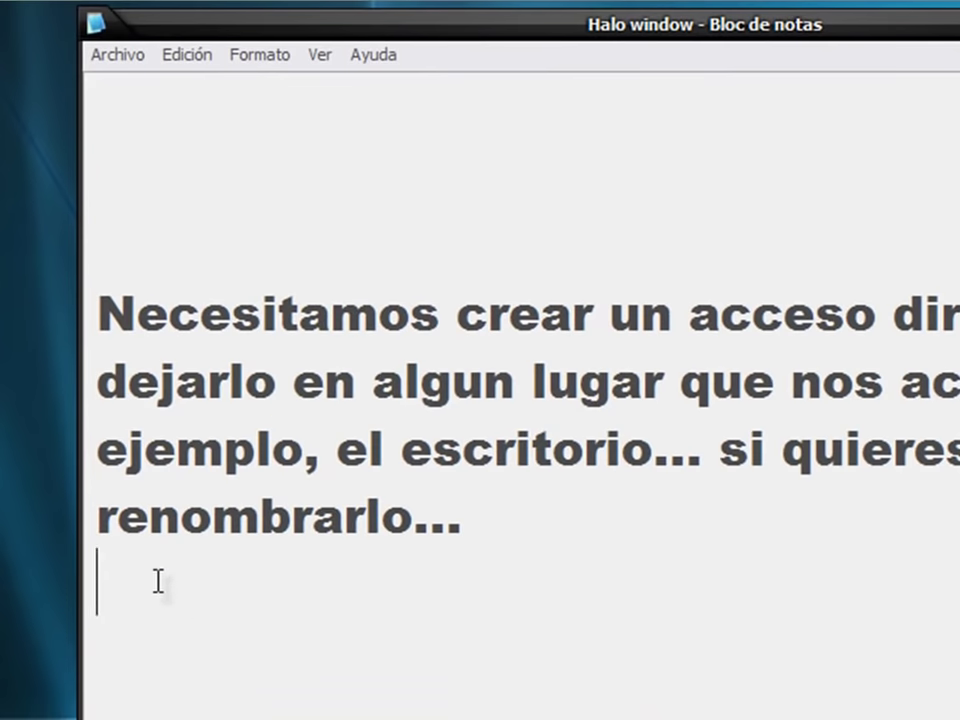
{"action": "type", "text": "ok..."}
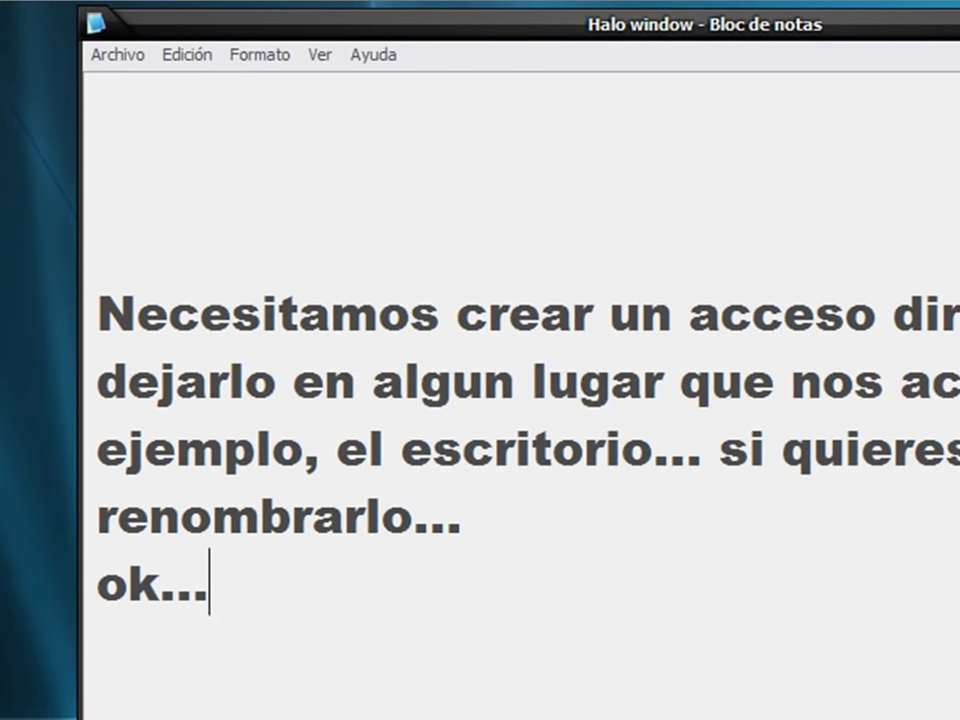
{"action": "key", "text": "BackSpace"}
{"action": "key", "text": "BackSpace"}
{"action": "key", "text": "BackSpace"}
{"action": "key", "text": "BackSpace"}
{"action": "key", "text": "BackSpace"}
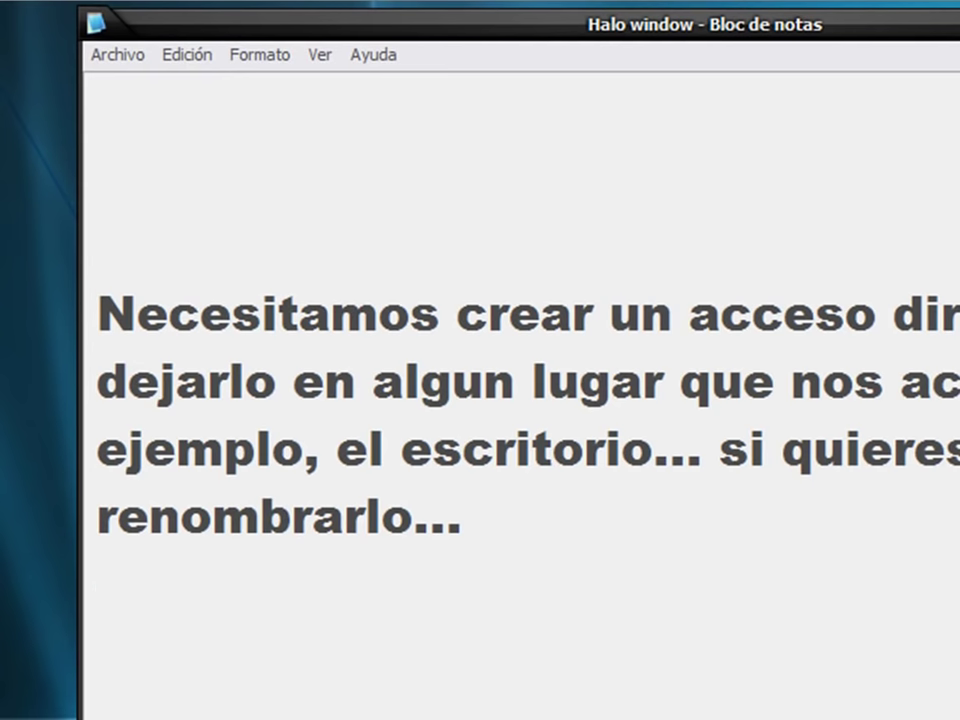
Write "Ahora, vamos a las propiedades de nuestro acceso directo..." on the note's empty last line.
{"action": "type", "text": "Ahora"}
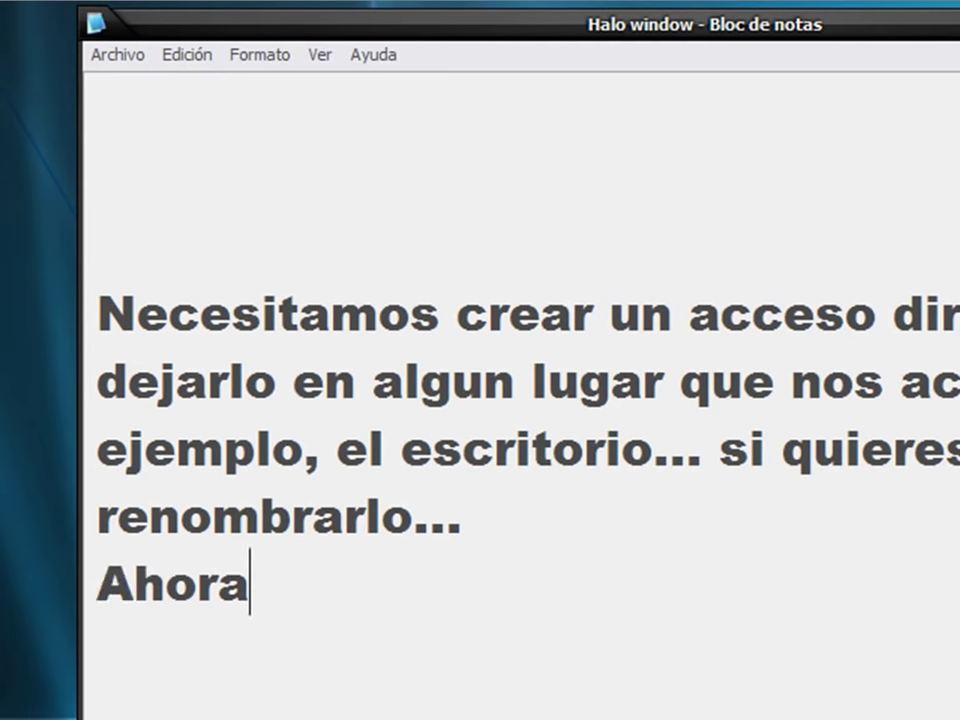
{"action": "type", "text": ", vamos a las pr"}
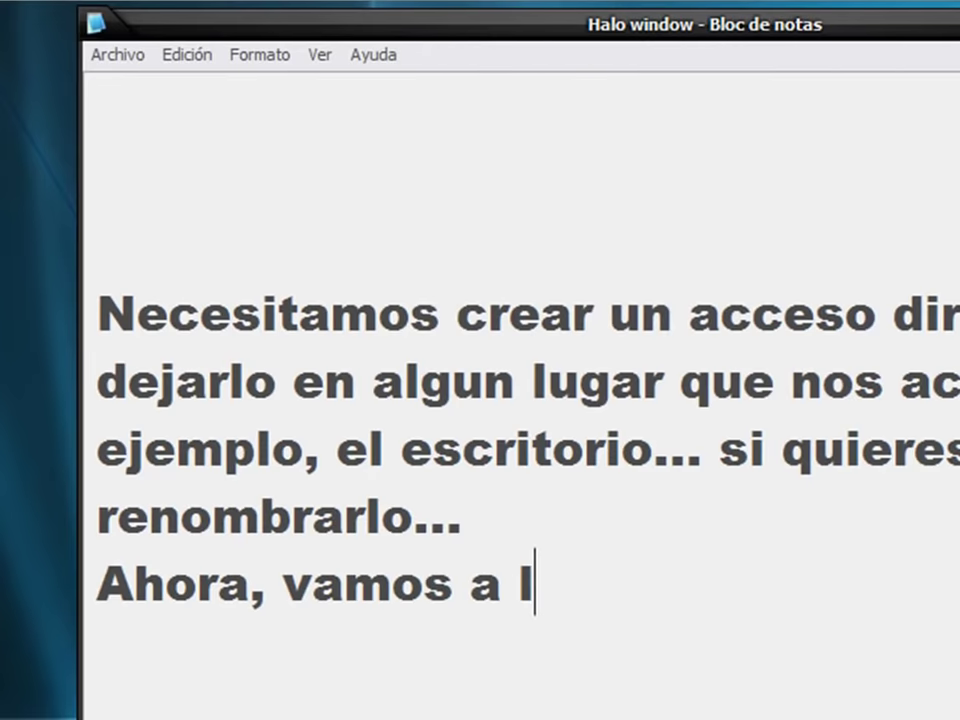
{"action": "type", "text": "opieda"}
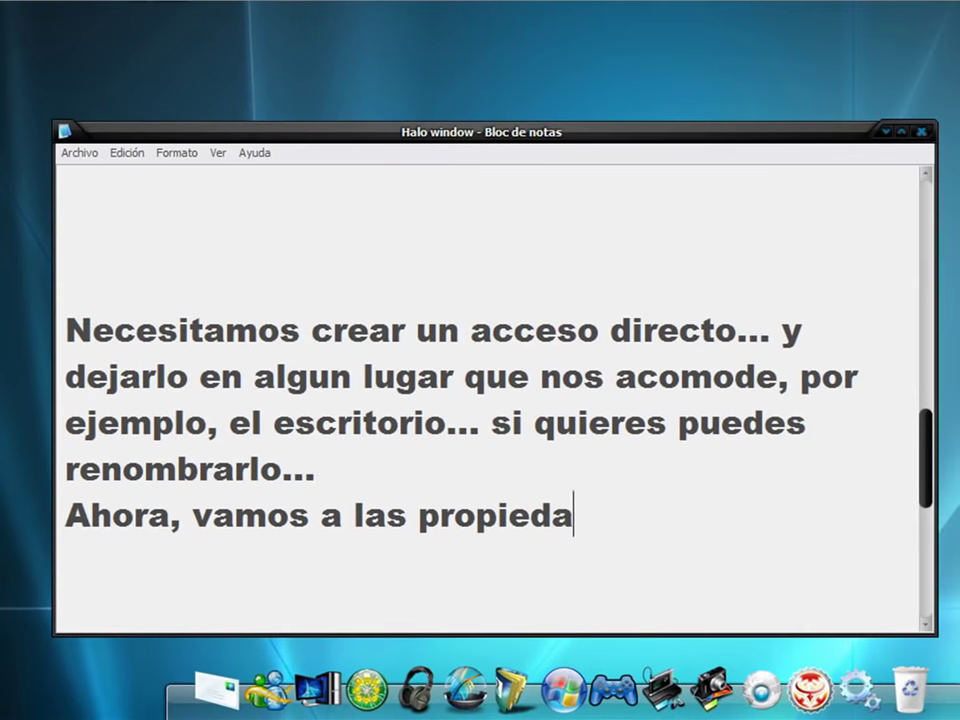
{"action": "type", "text": "des de nus"}
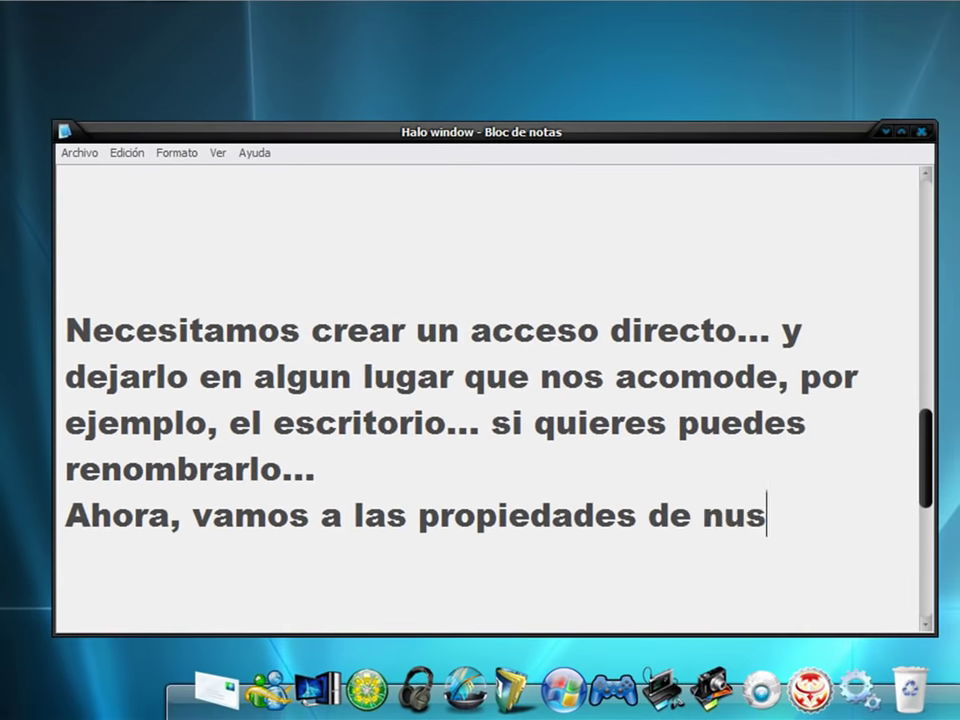
{"action": "key", "text": "BackSpace"}
{"action": "type", "text": "estro ac"}
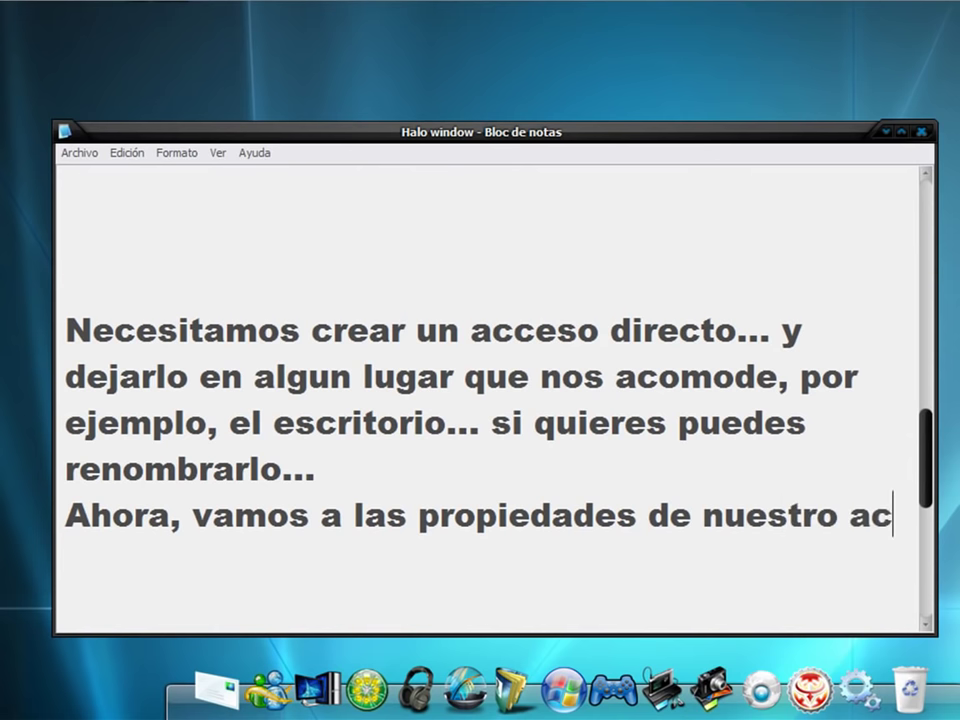
{"action": "type", "text": "ceso direc"}
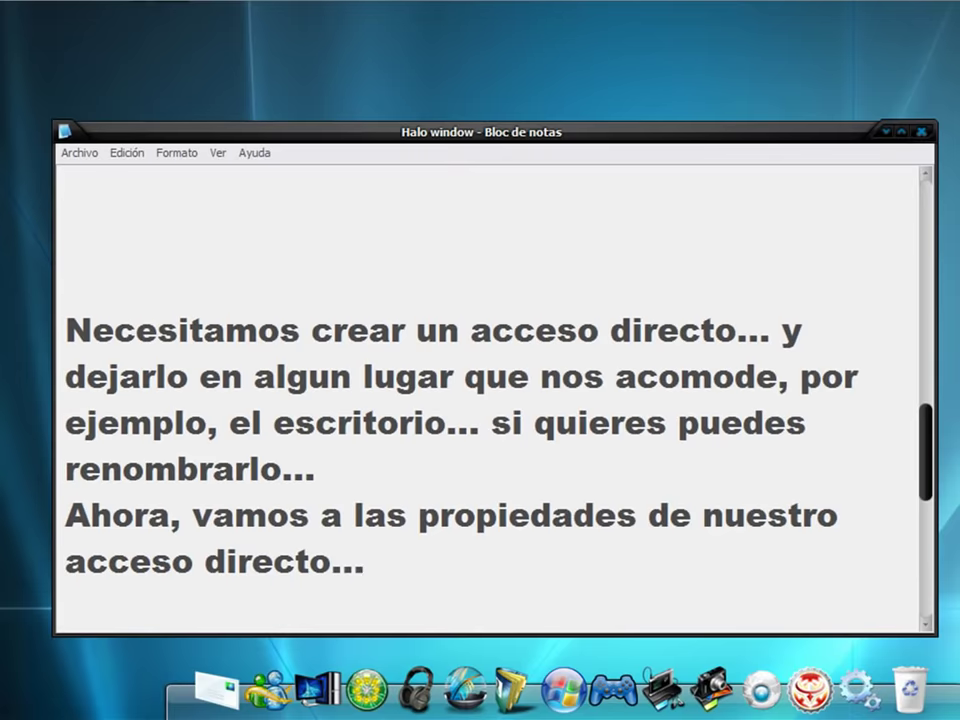
{"action": "type", "text": "to..."}
Insert a run of blank lines below the note's text until the visible writing area is empty.
{"action": "key", "text": "Return"}
{"action": "key", "text": "Return"}
{"action": "key", "text": "Return"}
{"action": "key", "text": "Return"}
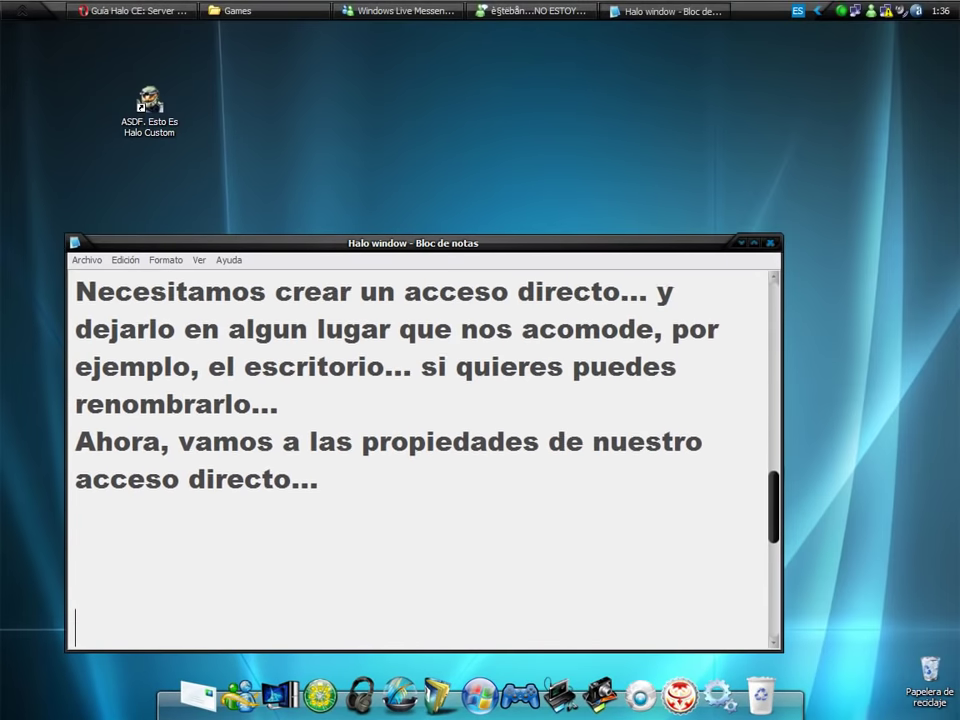
{"action": "key", "text": "Return"}
{"action": "key", "text": "Return"}
{"action": "key", "text": "Return"}
{"action": "key", "text": "Return"}
{"action": "key", "text": "Return"}
{"action": "key", "text": "Return"}
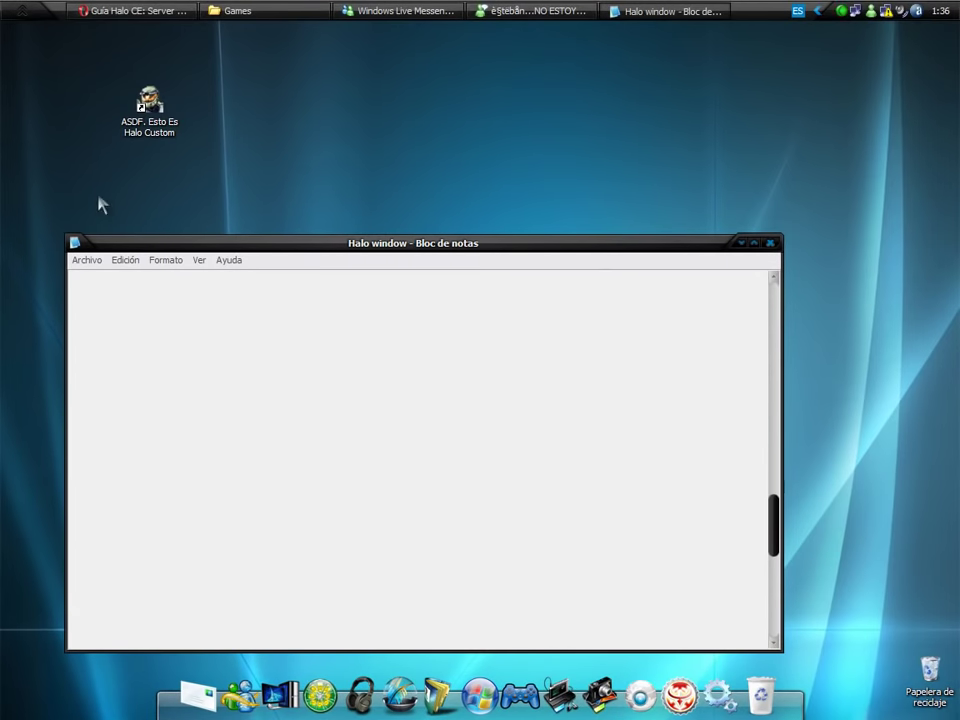
Open the properties of the "ASDF. Esto Es Halo Custom" desktop shortcut and move the dialog toward the desktop's upper-left corner.
{"action": "left_click", "coordinate": [160, 106]}
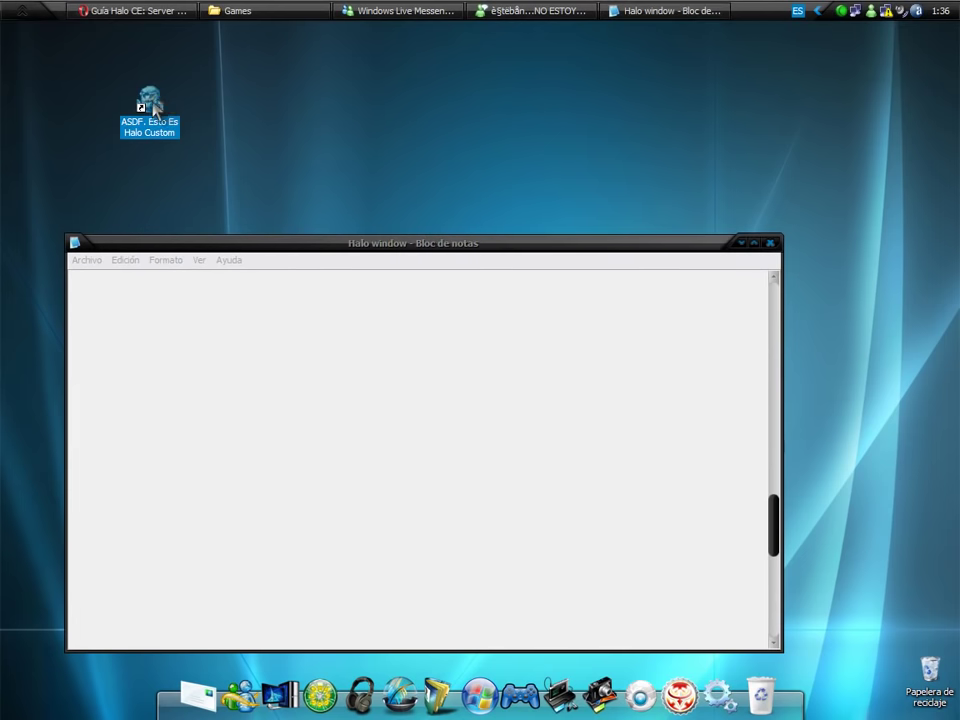
{"action": "right_click", "coordinate": [148, 104]}
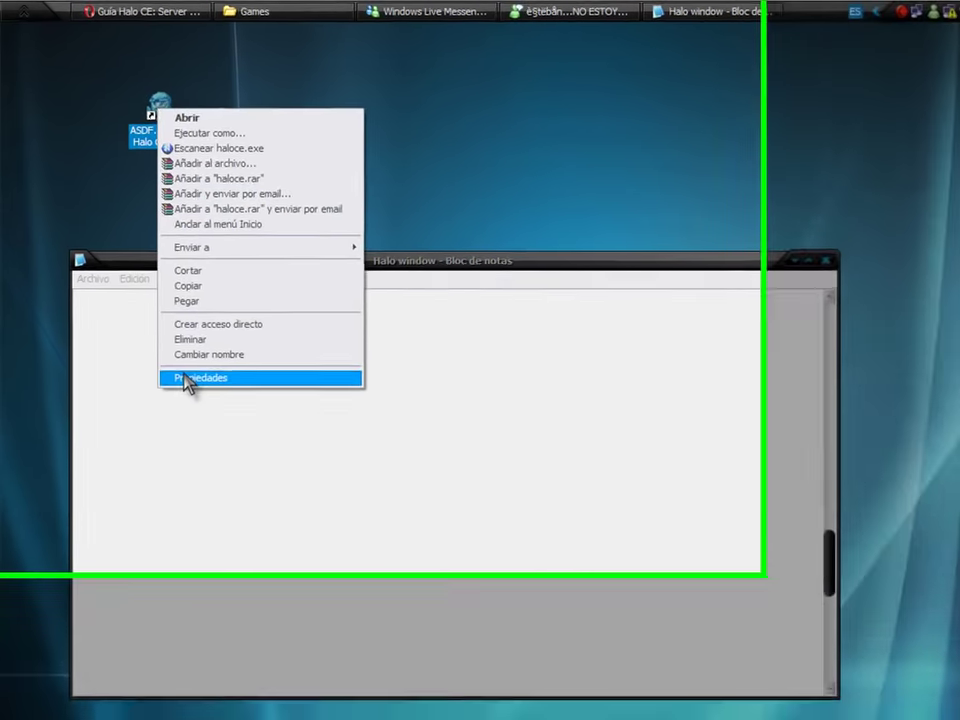
{"action": "left_click", "coordinate": [186, 378]}
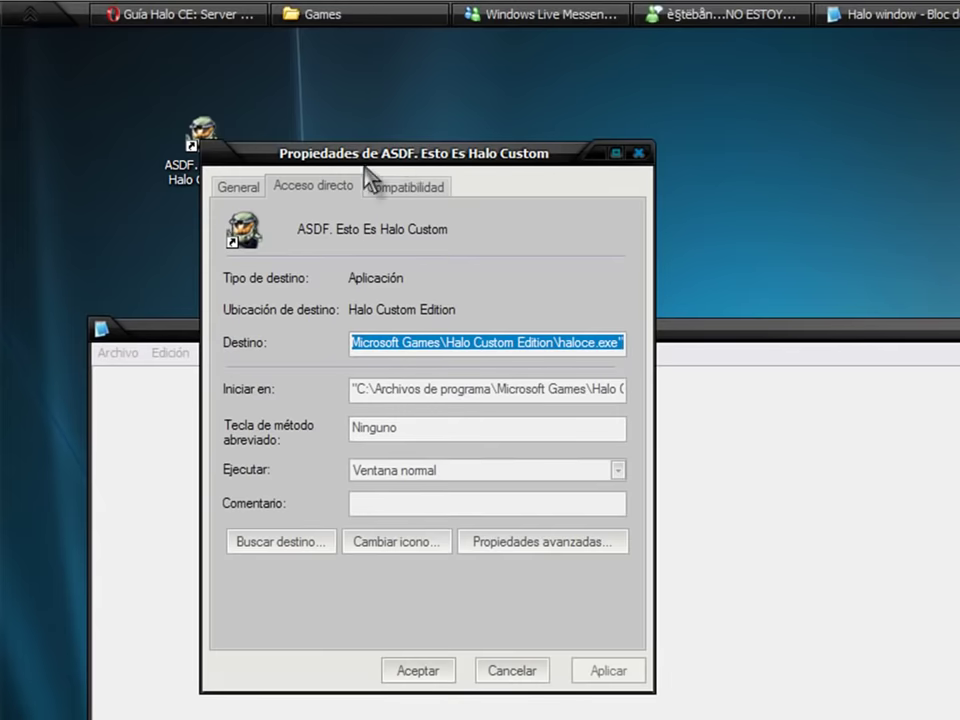
{"action": "left_click_drag", "start_coordinate": [405, 158], "coordinate": [257, 54]}
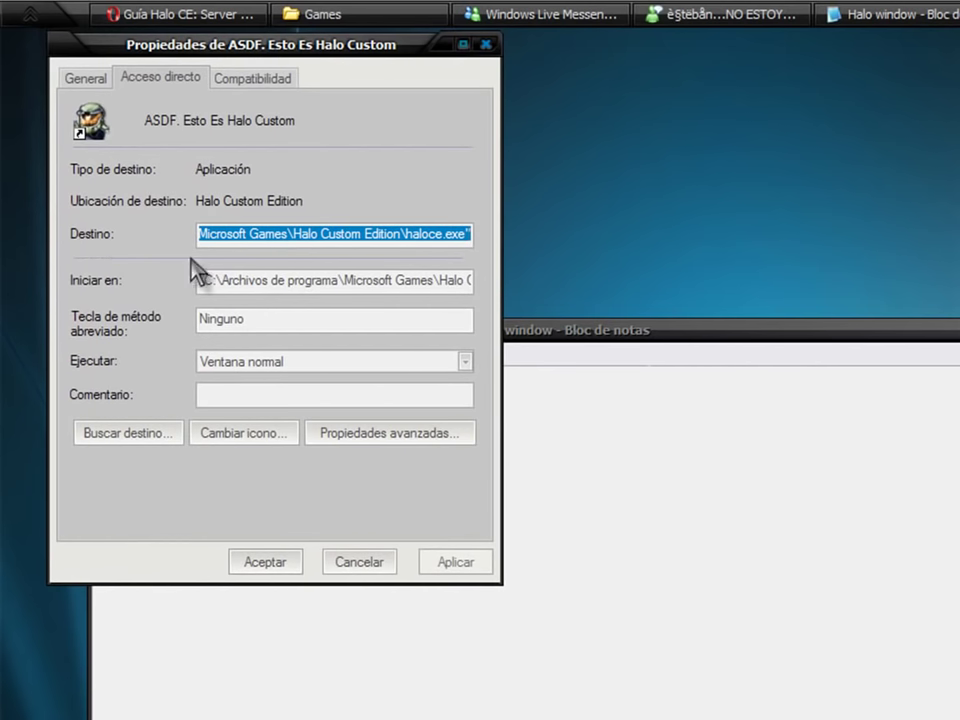
Bring the "Halo window" note forward, move it lower to uncover the shortcut's property fields, and place the text cursor on a blank line.
{"action": "left_click", "coordinate": [564, 469]}
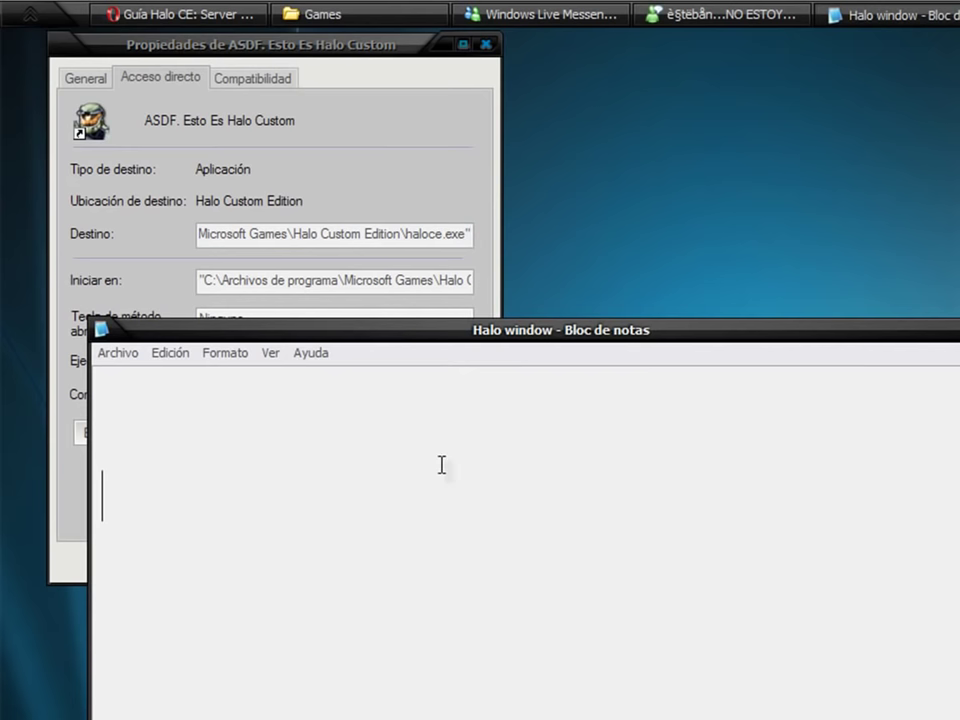
{"action": "left_click_drag", "start_coordinate": [553, 330], "coordinate": [489, 460]}
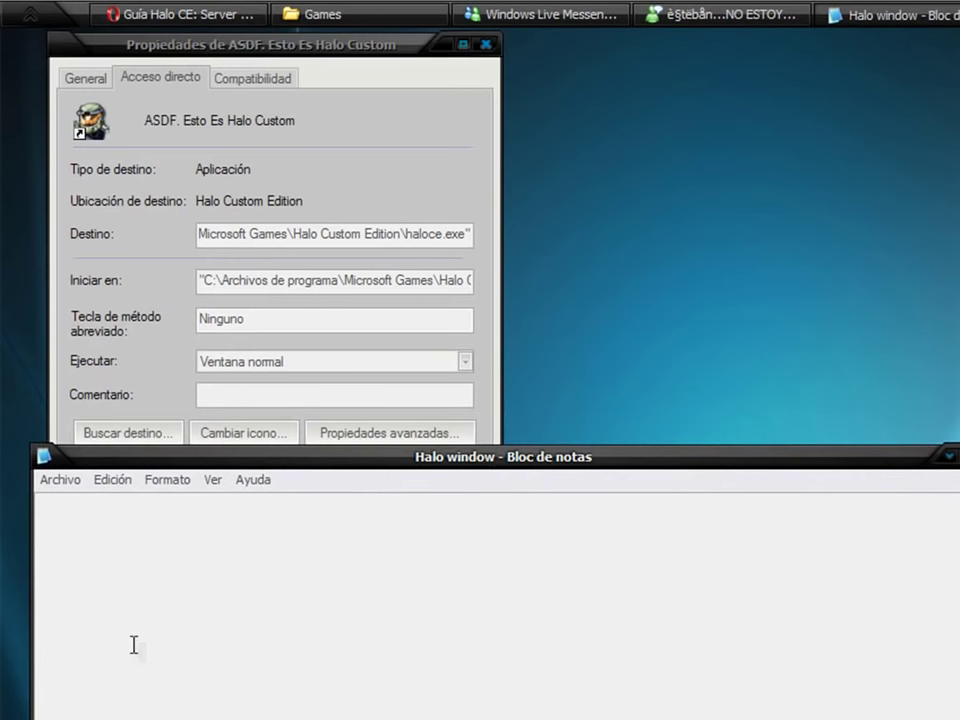
{"action": "left_click", "coordinate": [101, 563]}
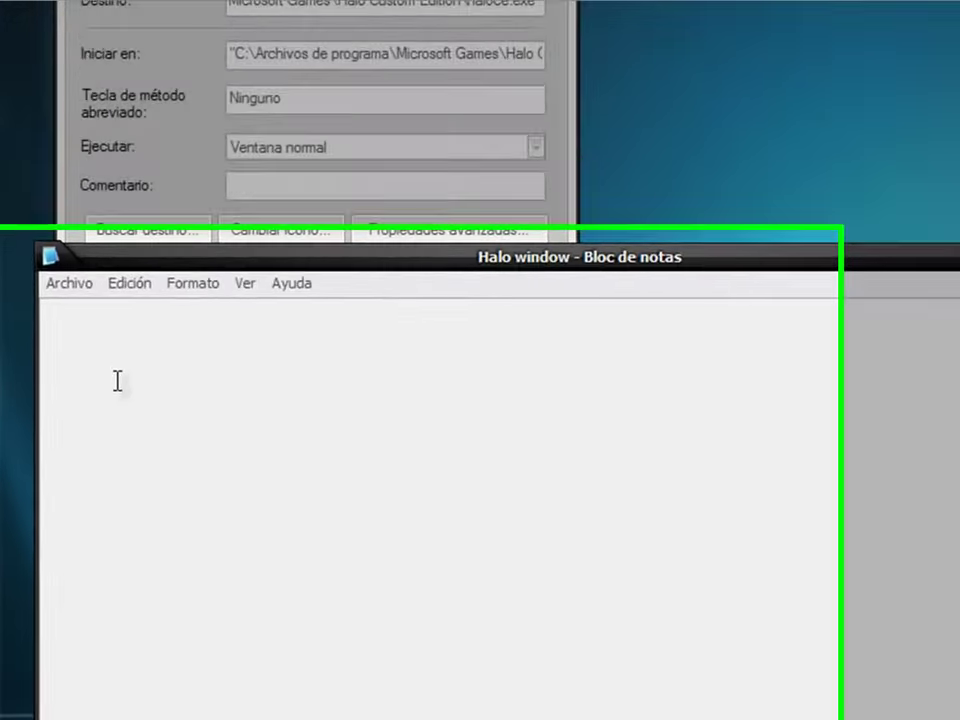
Write "MMMmm.. Veamos adonde dice Destino..." in the note and start a new line below it.
{"action": "type", "text": "MMMmm"}
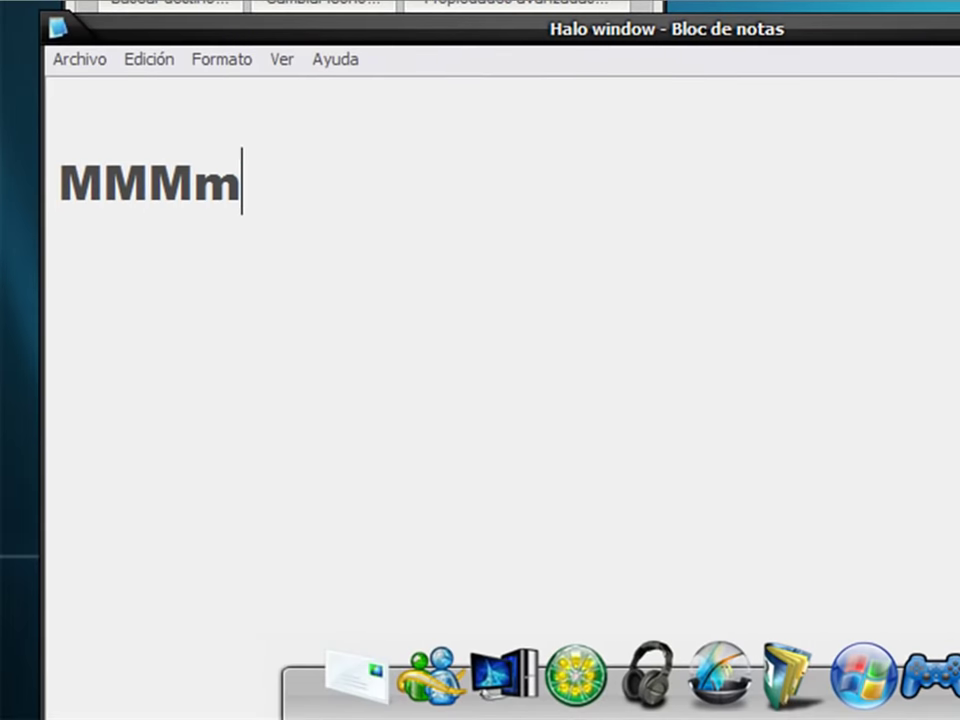
{"action": "type", "text": ".. Veamos"}
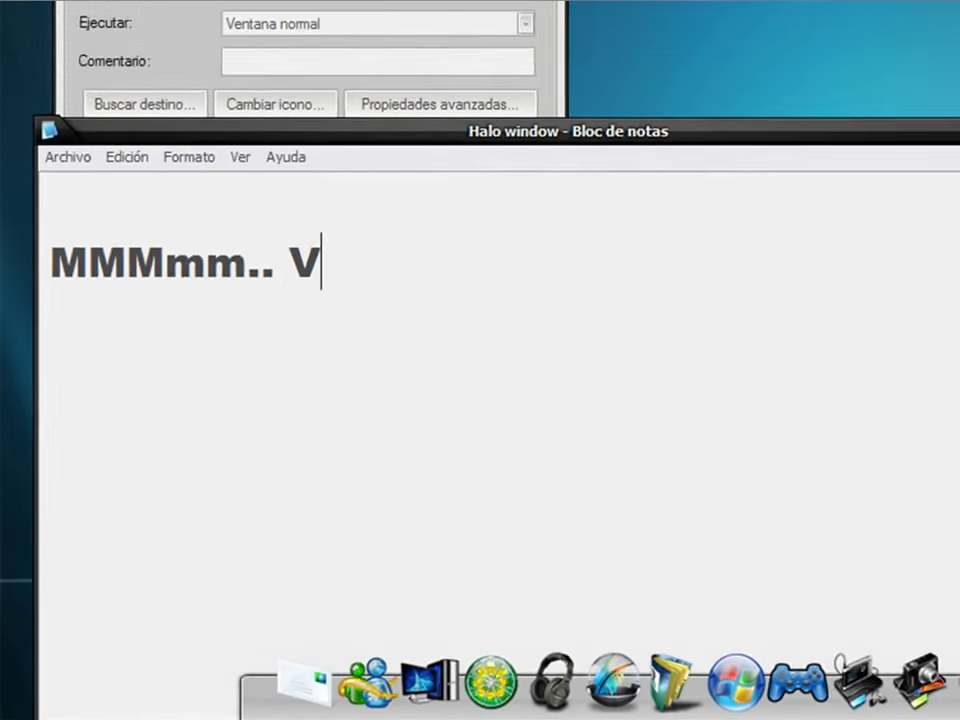
{"action": "type", "text": " adonde dice"}
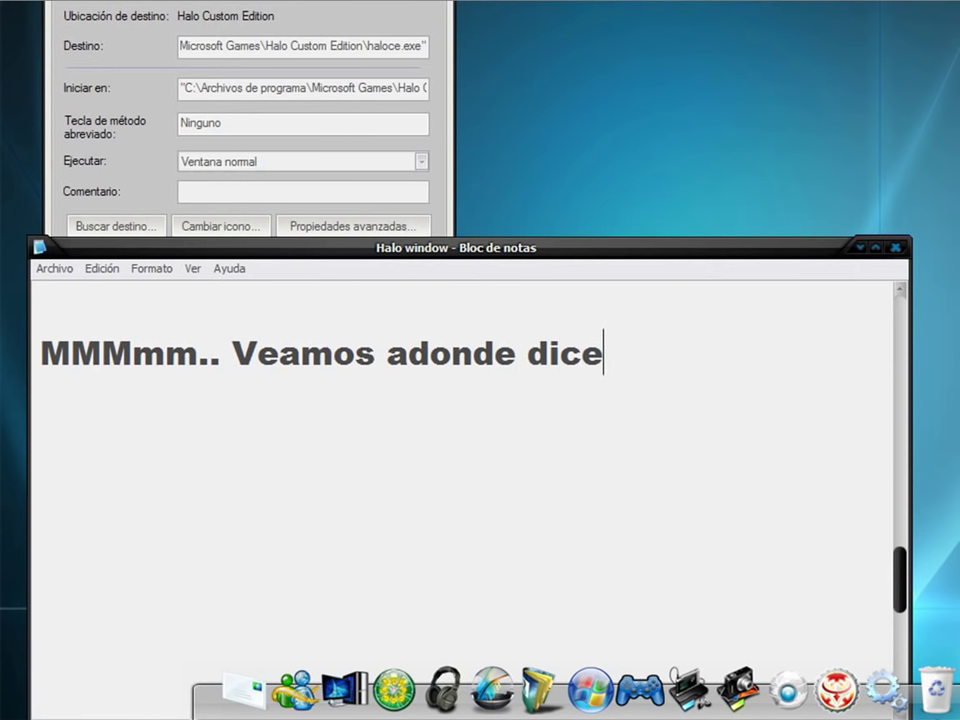
{"action": "type", "text": " De"}
{"action": "key", "text": "BackSpace"}
{"action": "type", "text": "Dest"}
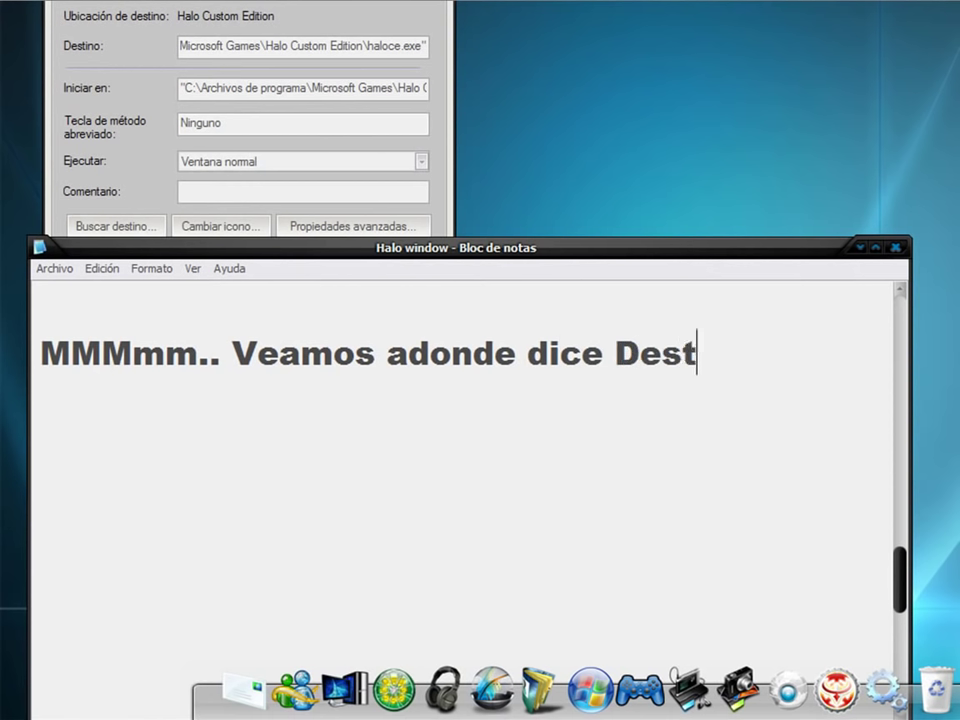
{"action": "type", "text": "ino..."}
{"action": "key", "text": "Return"}
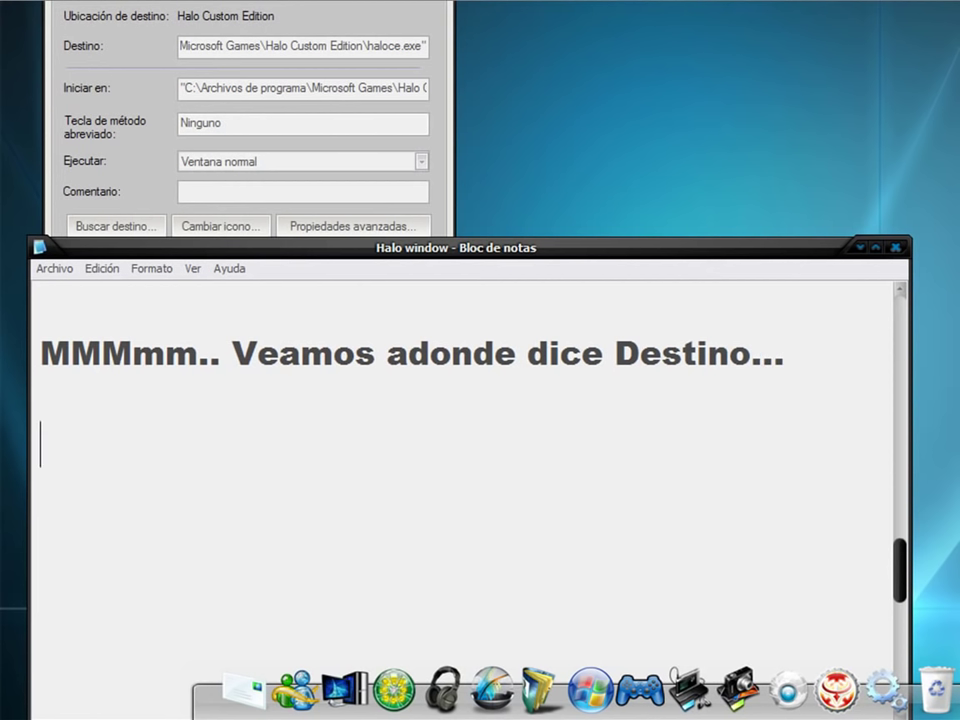
Write "a algunos les puede salir como ruta tambien..." as the note's next line.
{"action": "type", "text": "a algunos"}
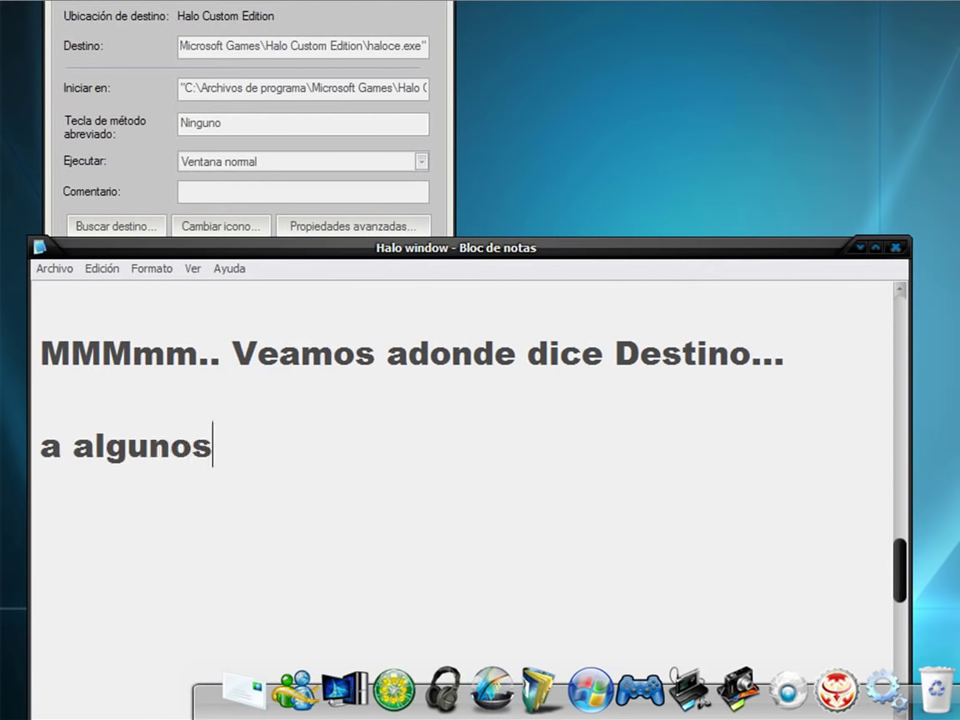
{"action": "type", "text": " les pu"}
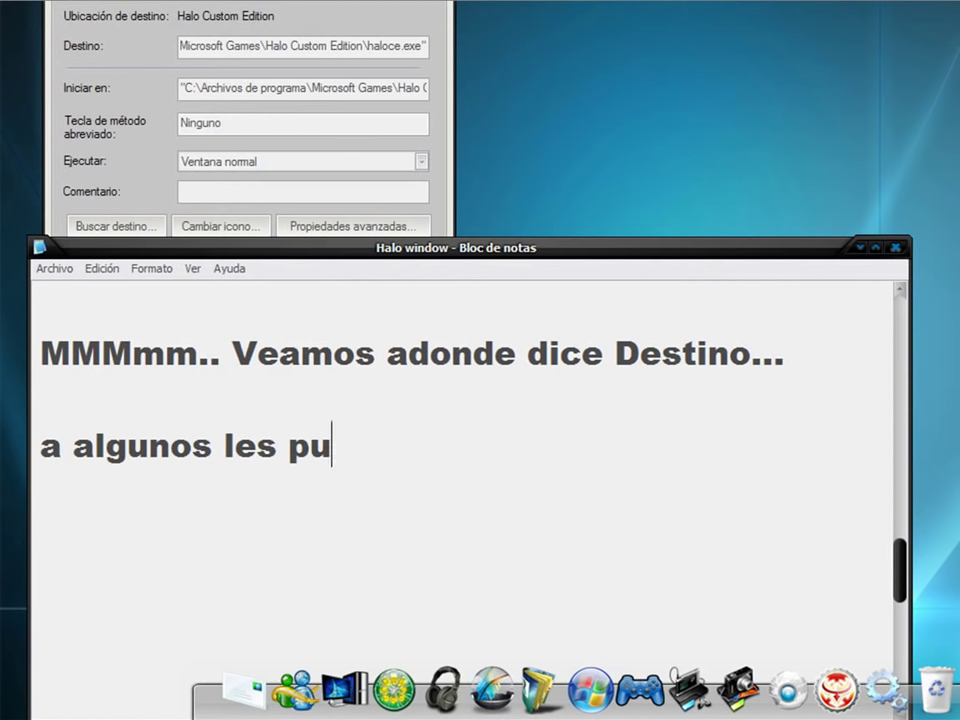
{"action": "type", "text": "ede salir com"}
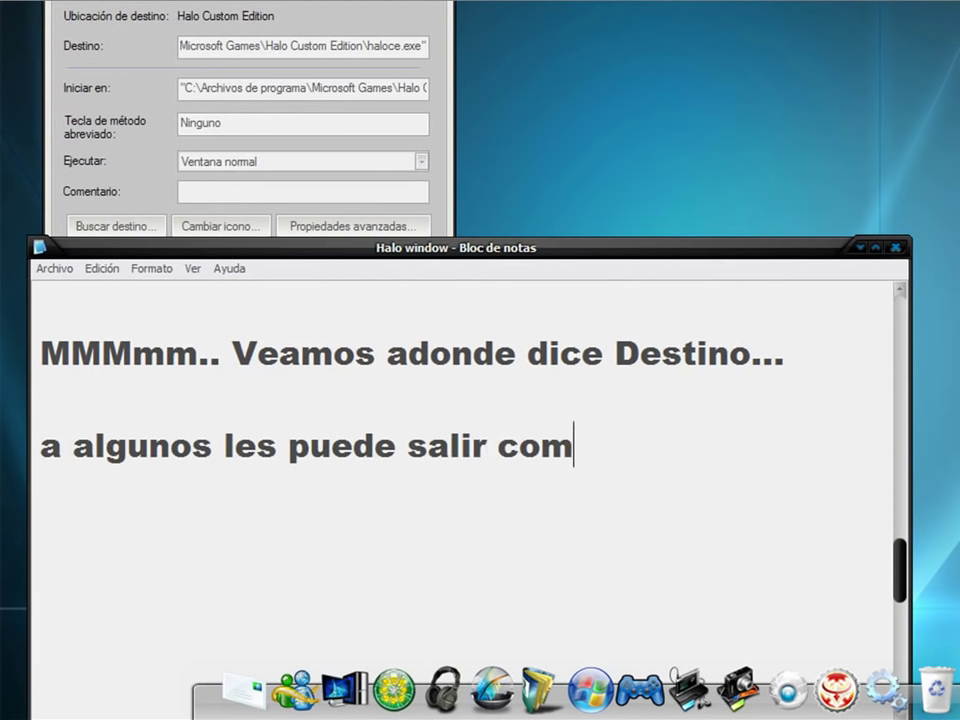
{"action": "type", "text": "o ruta tam"}
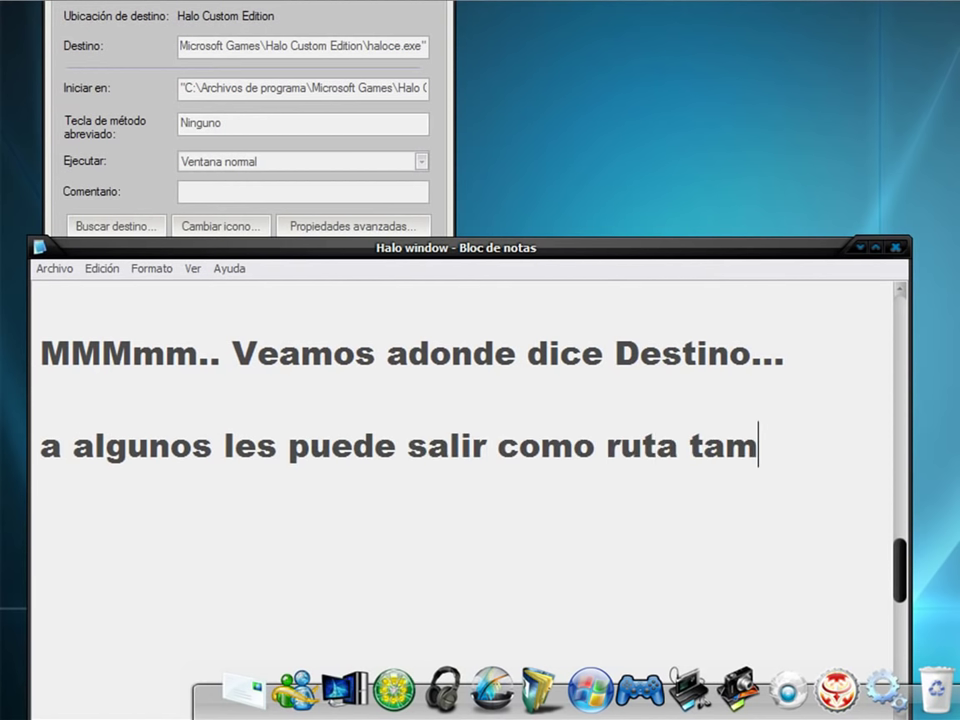
{"action": "type", "text": "bien..."}
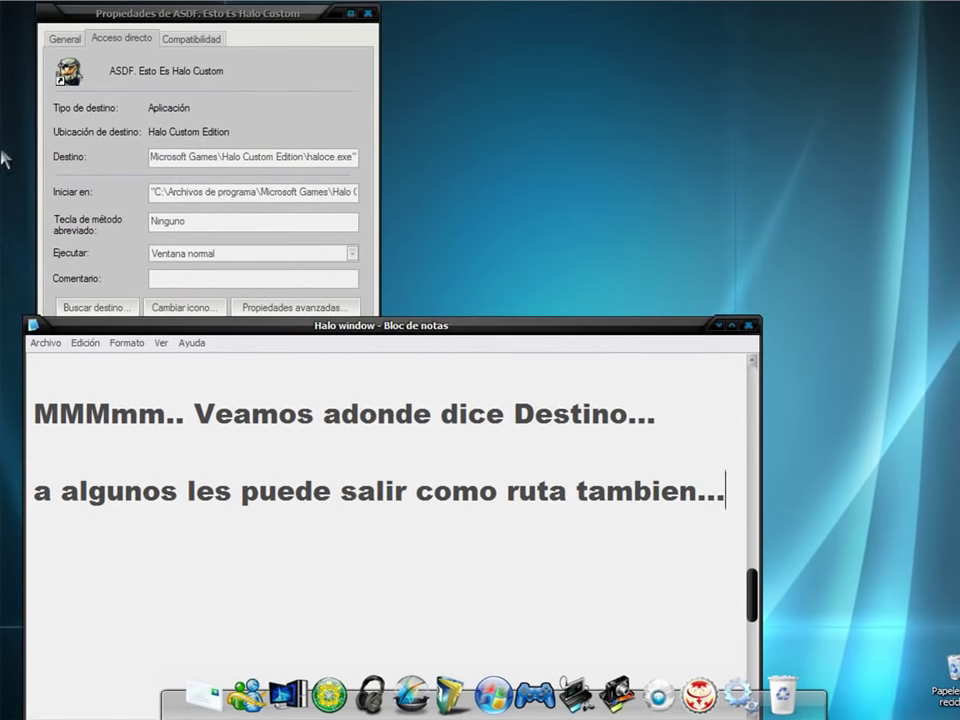
Highlight the path in the shortcut's Destino field through to its ending to examine how it finishes.
{"action": "left_click", "coordinate": [209, 163]}
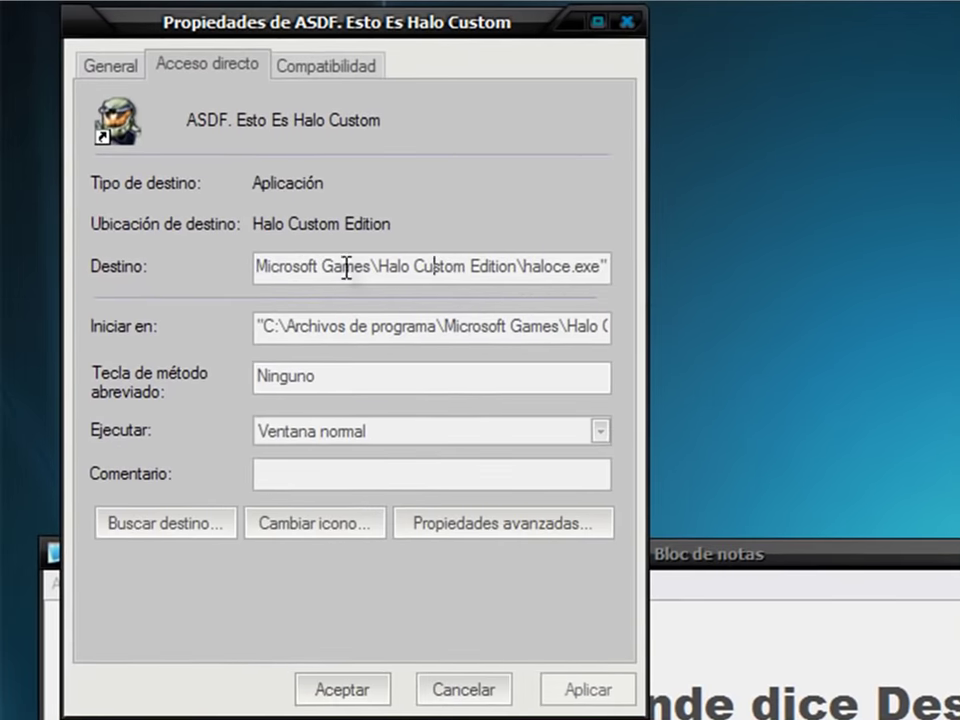
{"action": "left_click", "coordinate": [592, 263]}
{"action": "key", "text": "BackSpace"}
{"action": "key", "text": "BackSpace"}
{"action": "key", "text": "BackSpace"}
{"action": "key", "text": "BackSpace"}
{"action": "key", "text": "BackSpace"}
{"action": "key", "text": "BackSpace"}
{"action": "key", "text": "BackSpace"}
{"action": "key", "text": "BackSpace"}
{"action": "key", "text": "BackSpace"}
{"action": "key", "text": "BackSpace"}
{"action": "key", "text": "BackSpace"}
{"action": "left_click_drag", "start_coordinate": [597, 262], "coordinate": [144, 281]}
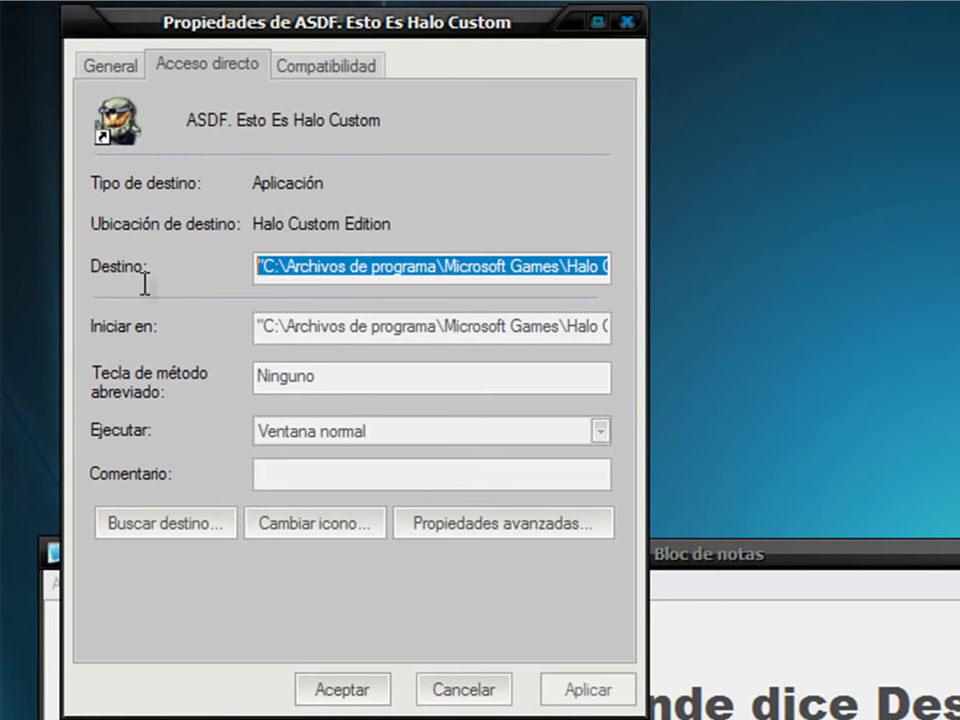
{"action": "left_click", "coordinate": [363, 267]}
{"action": "left_click_drag", "start_coordinate": [363, 267], "coordinate": [708, 266]}
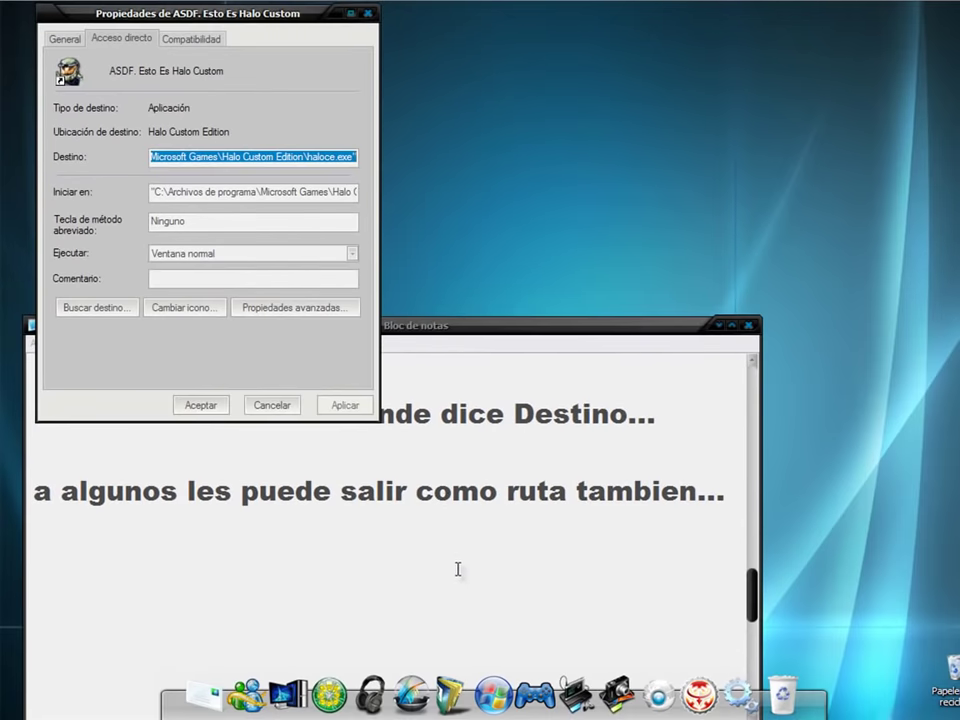
Return to the note and write "Vemos que el archivo termina en .exe"" on a new line below the text.
{"action": "left_click", "coordinate": [459, 564]}
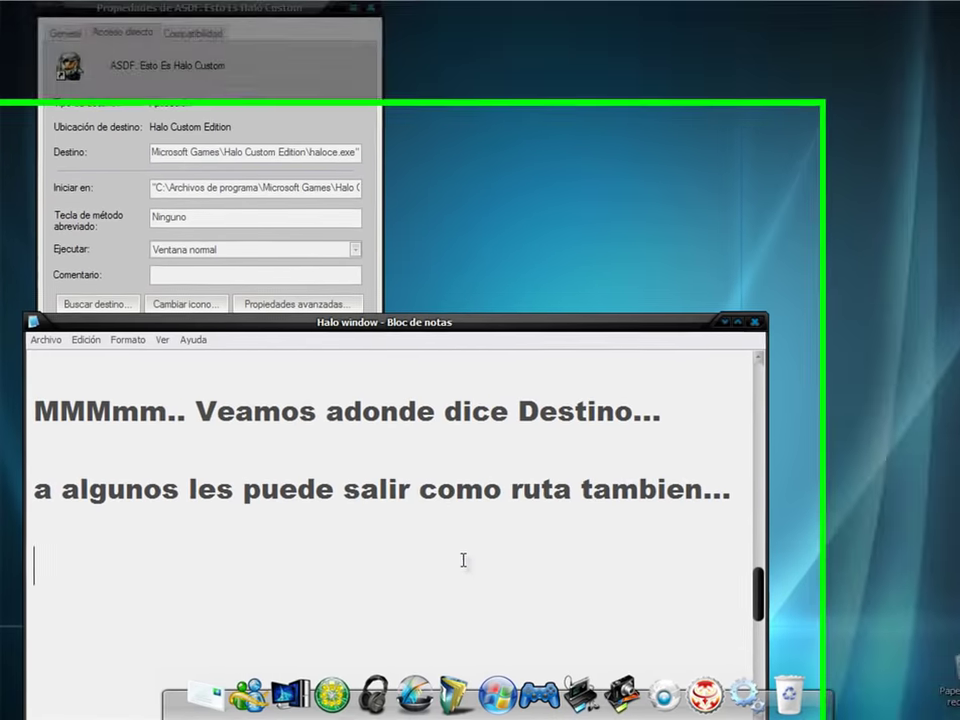
{"action": "type", "text": "Vemos "}
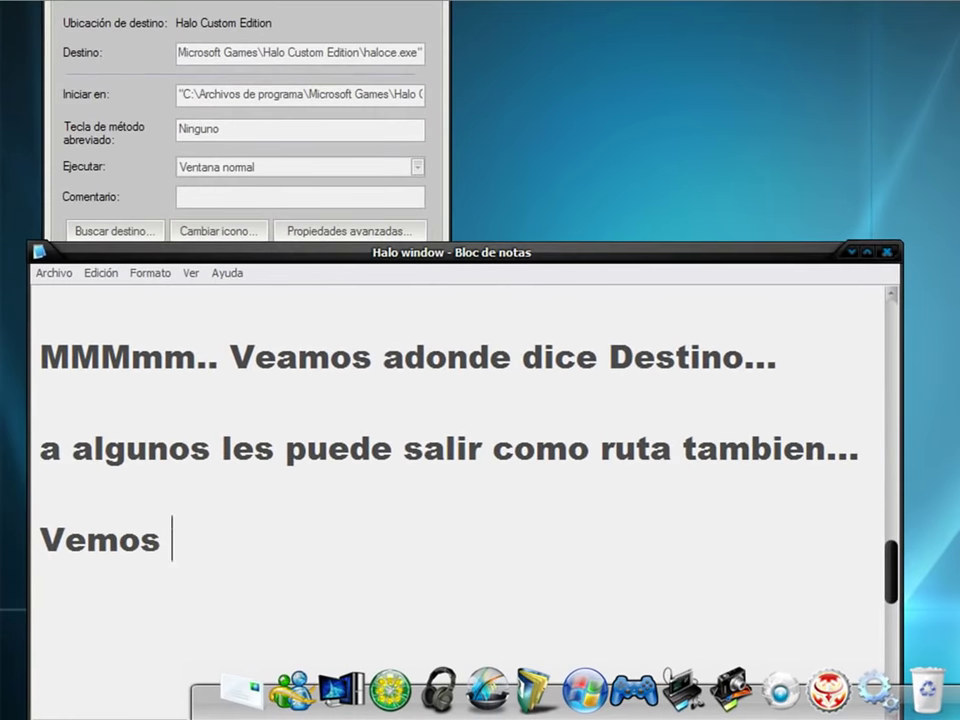
{"action": "type", "text": "que el archivo termn"}
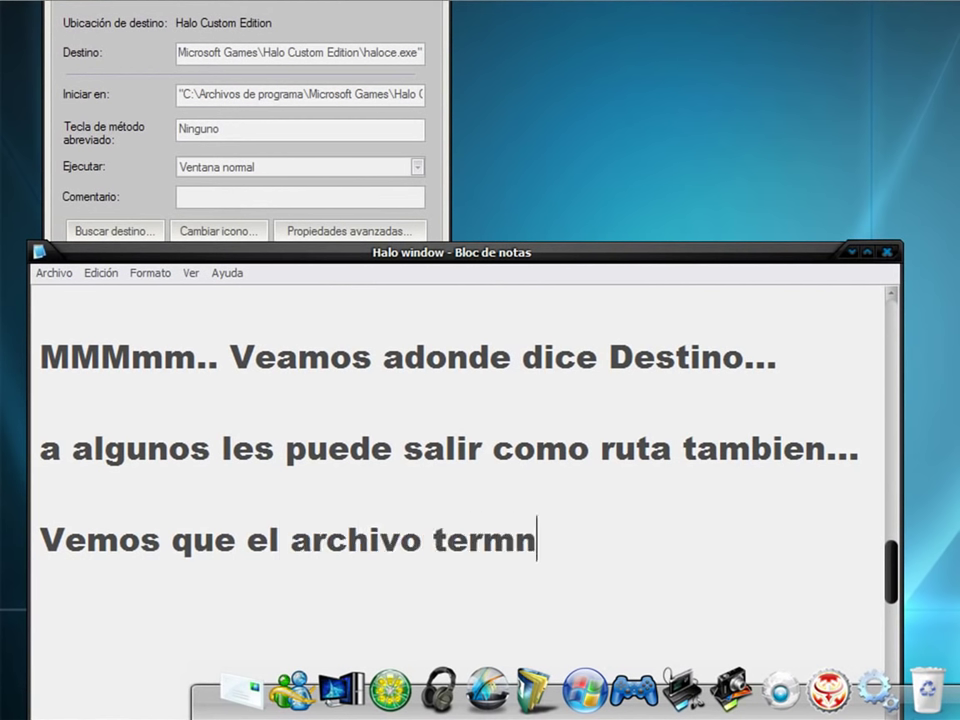
{"action": "key", "text": "BackSpace"}
{"action": "type", "text": "ina en"}
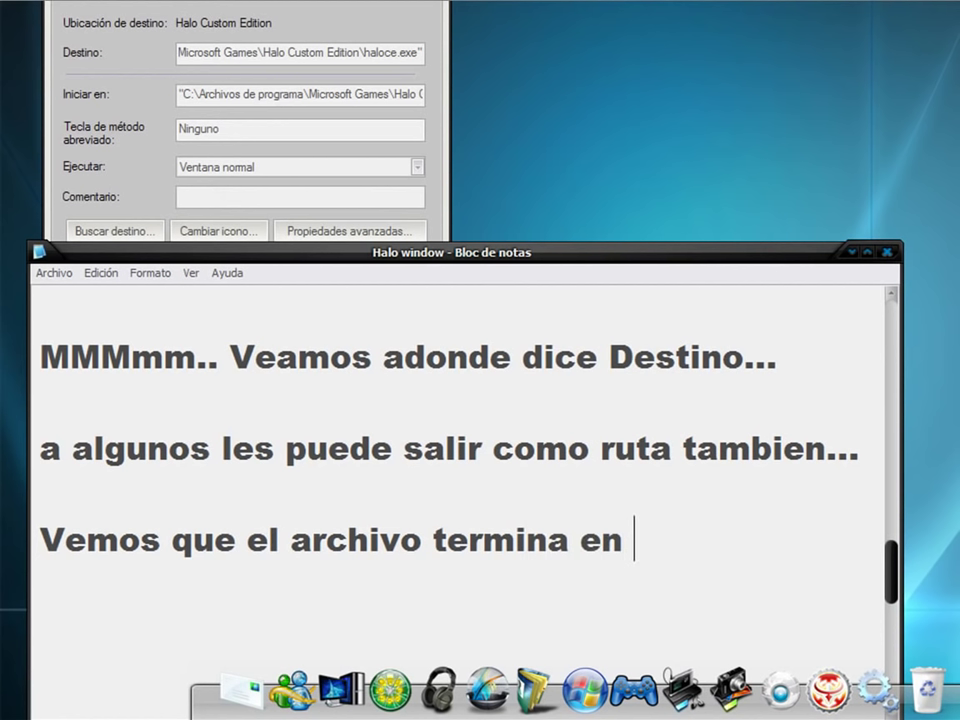
{"action": "type", "text": " .exe"}
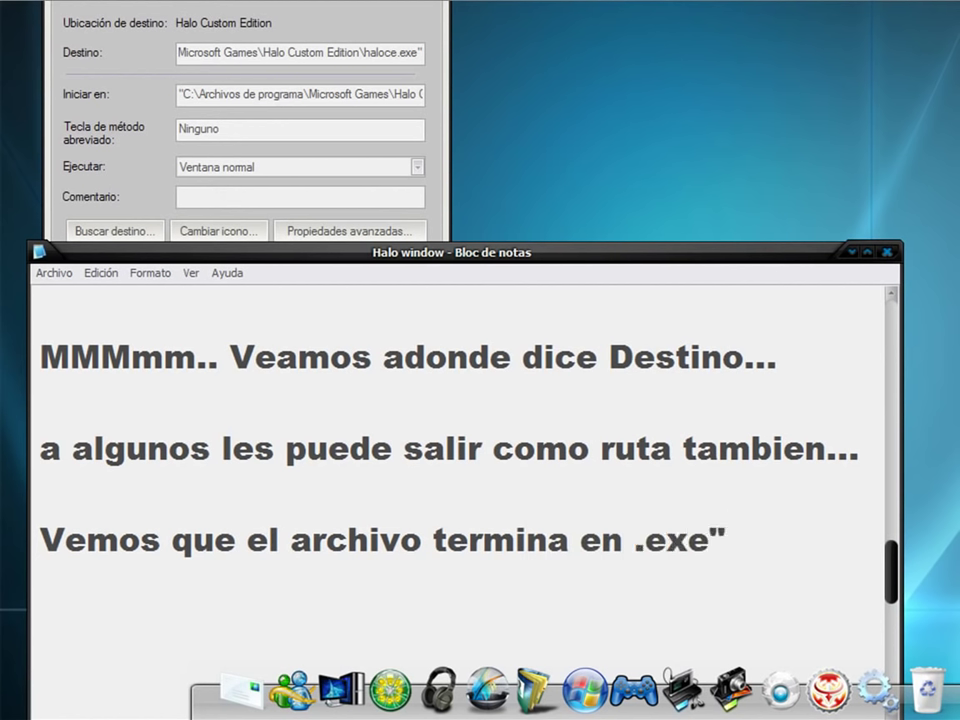
Continue the note's last sentence with ", bueno despeus de esto vamos a colocar un espacio".
{"action": "type", "text": "\", bu"}
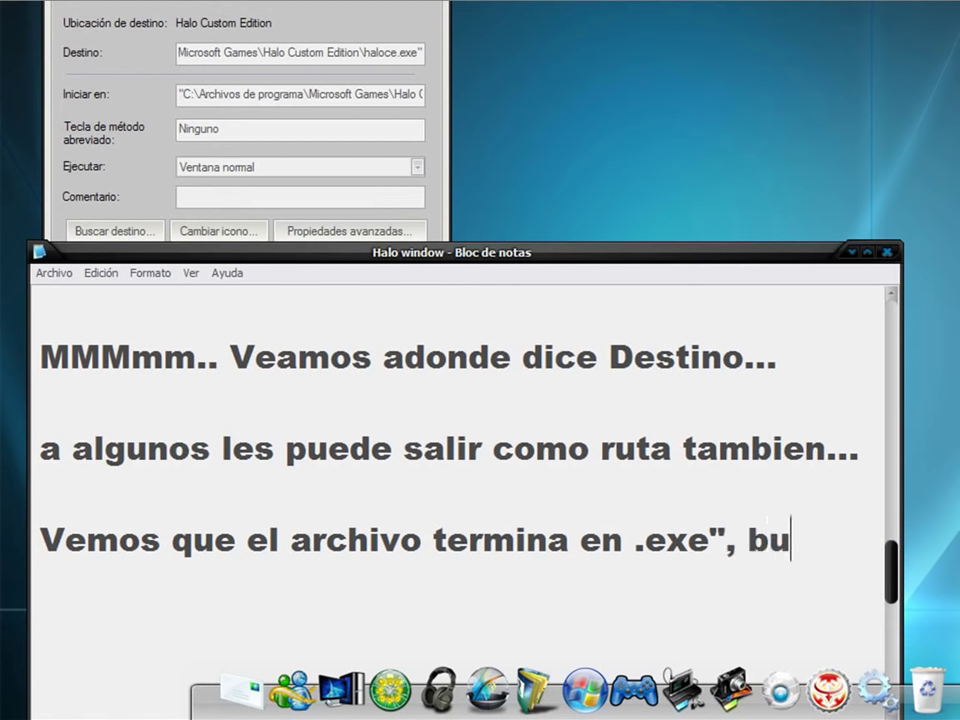
{"action": "type", "text": "eno despeus "}
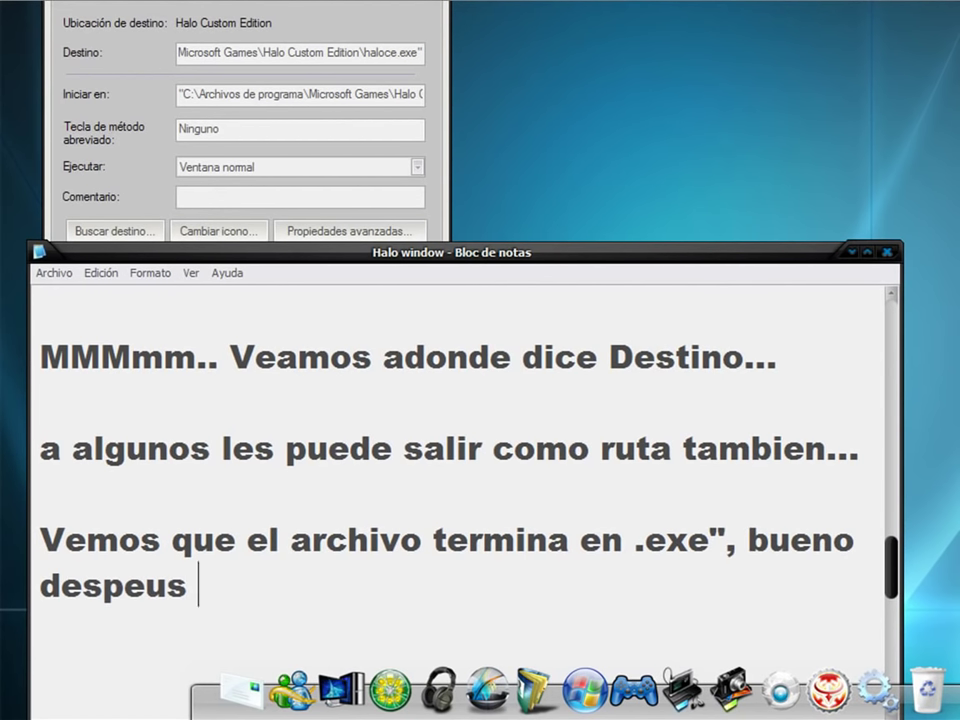
{"action": "type", "text": "de esto vamos"}
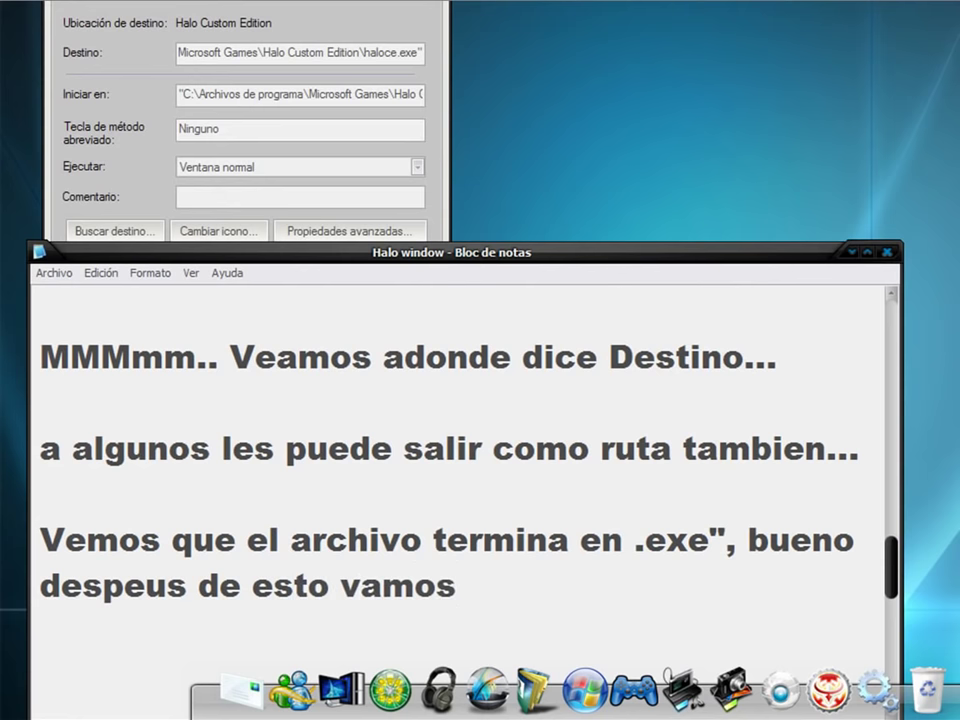
{"action": "type", "text": " a colocar u"}
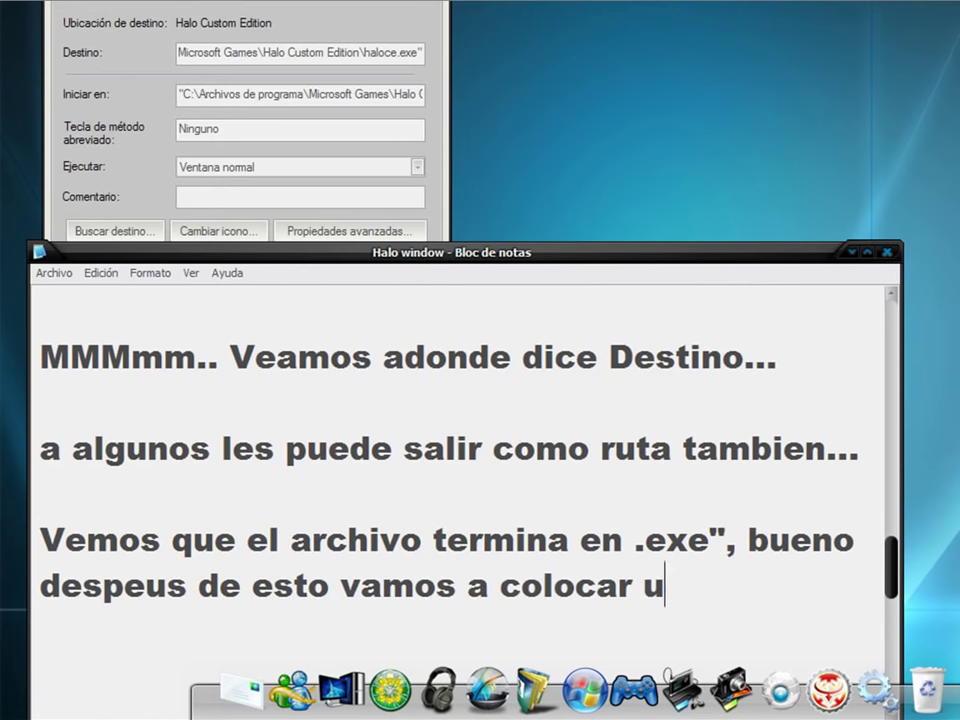
{"action": "type", "text": "n e"}
{"action": "type", "text": "spacio"}
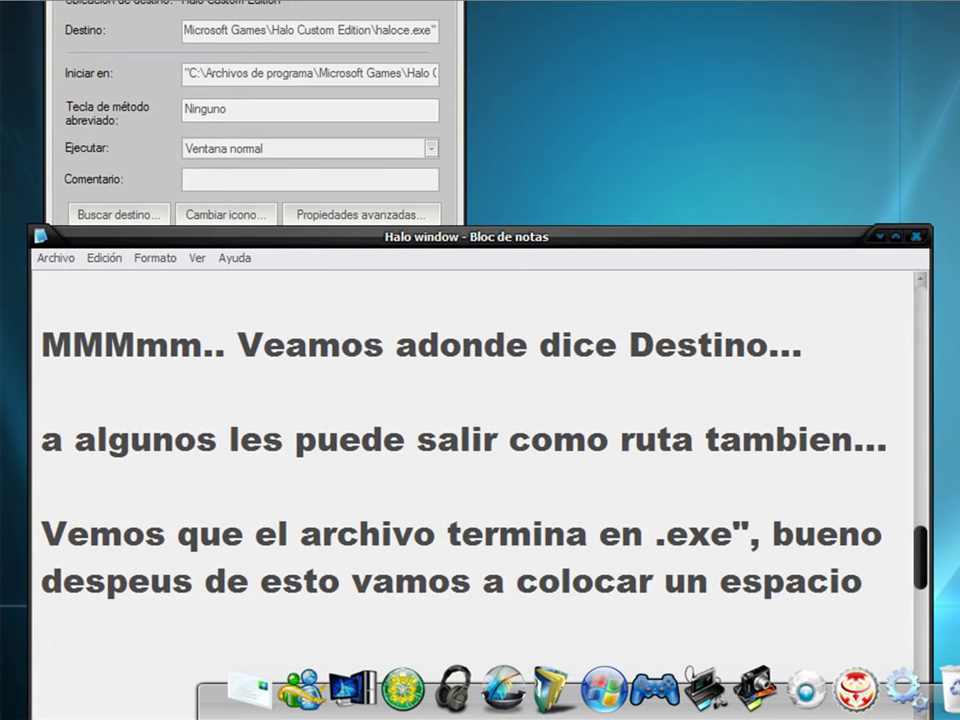
Complete the note's sentence with "( ) y vamos a teclear... -window "-" es un guion normal...".
{"action": "type", "text": "  ("}
{"action": "type", "text": " ) y va"}
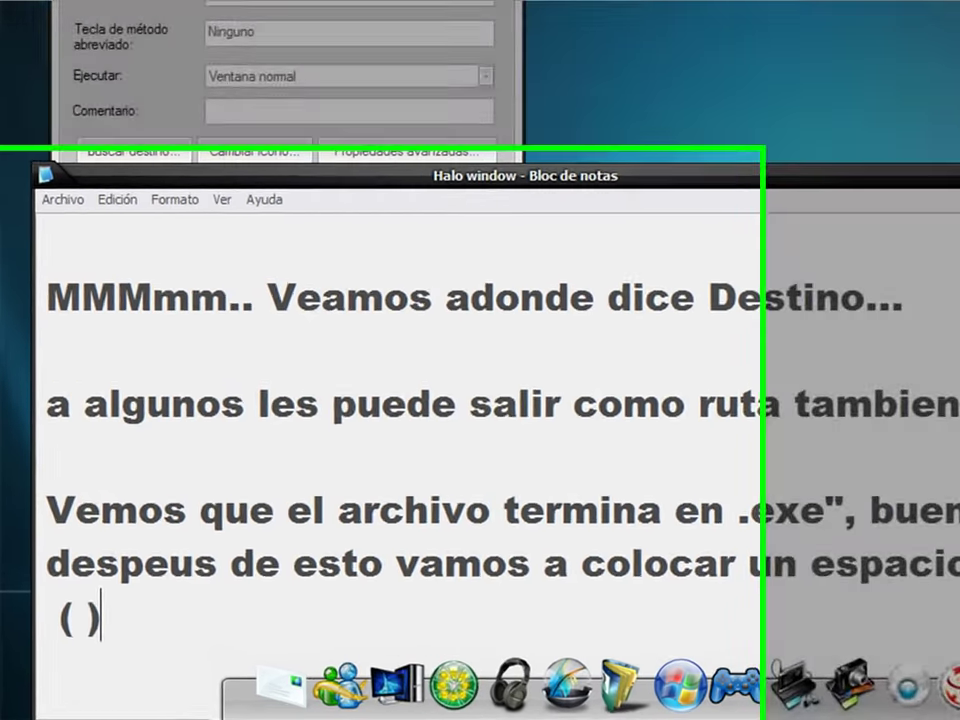
{"action": "type", "text": "mo"}
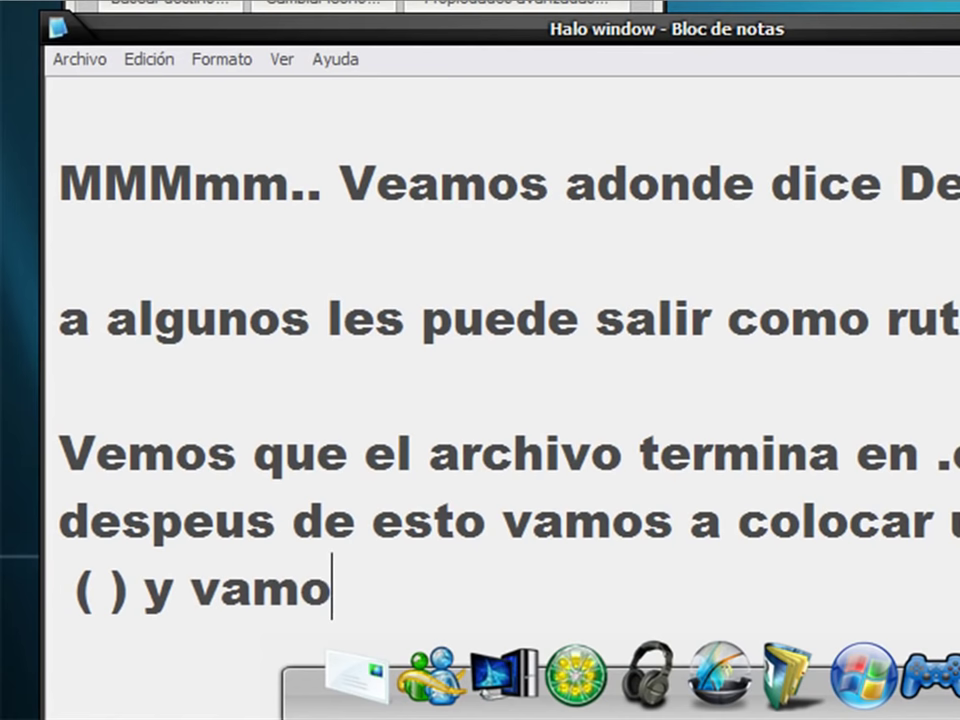
{"action": "type", "text": "s a teclea"}
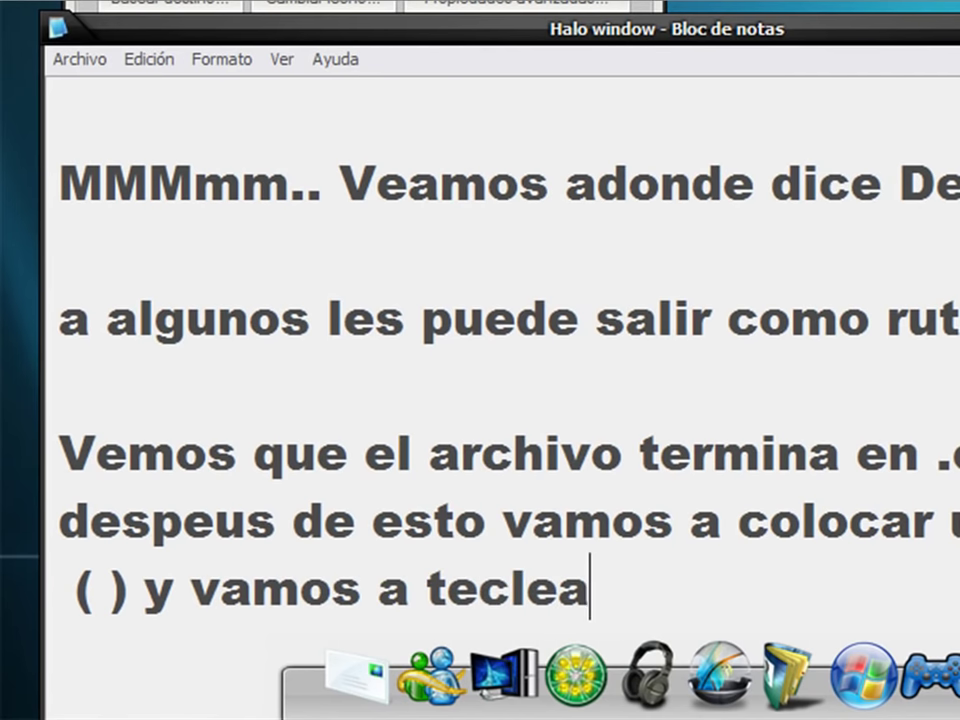
{"action": "type", "text": "r... -"}
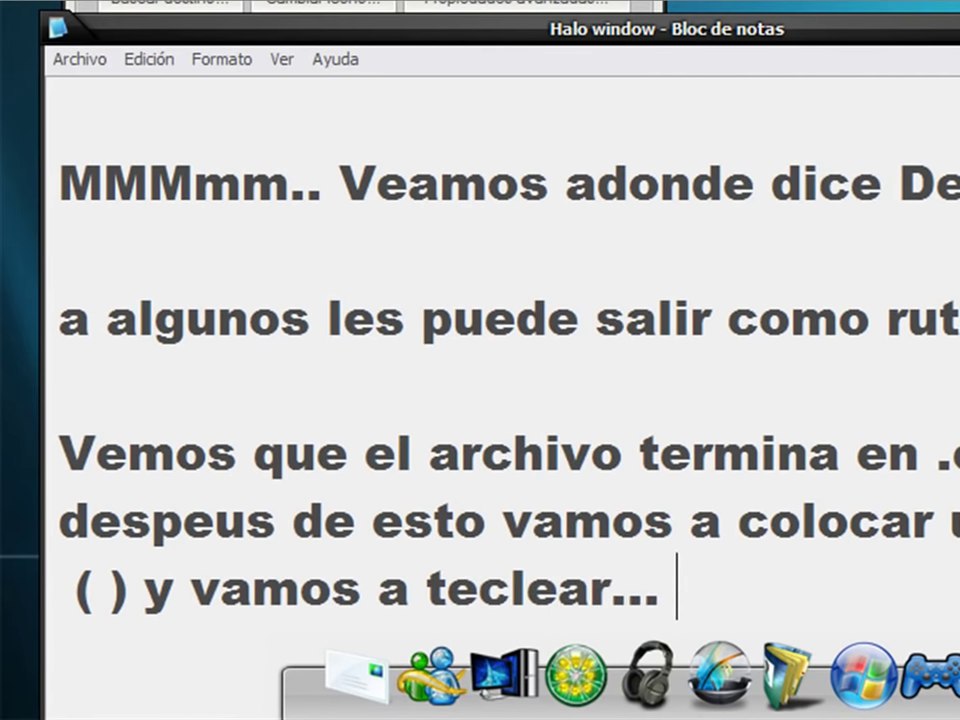
{"action": "type", "text": "win"}
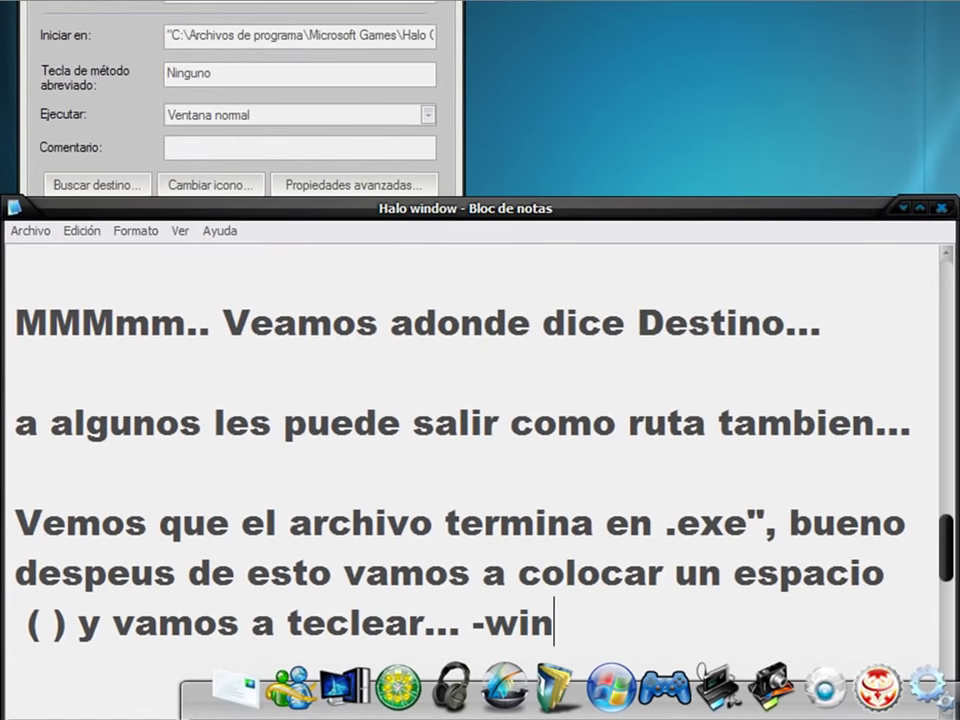
{"action": "type", "text": "dow \"-"}
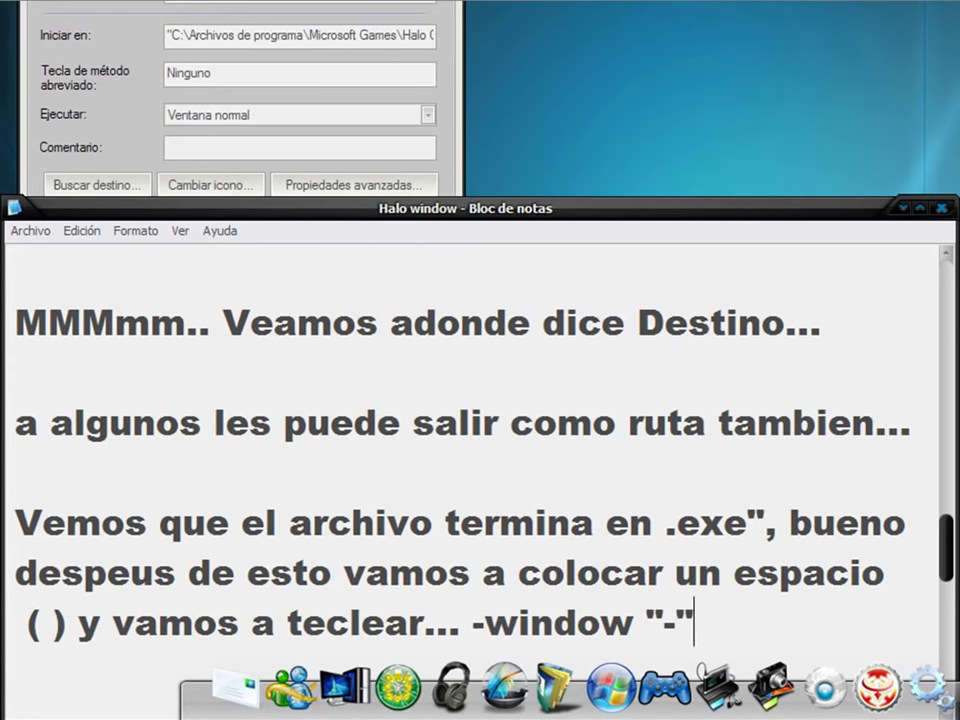
{"action": "type", "text": "es"}
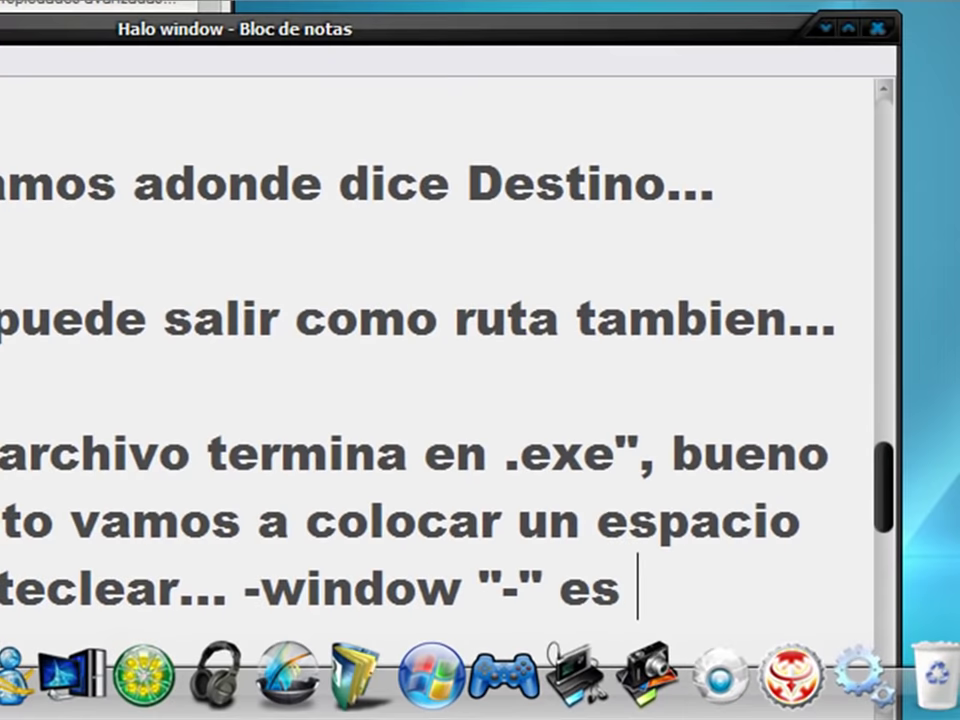
{"action": "type", "text": " un guio"}
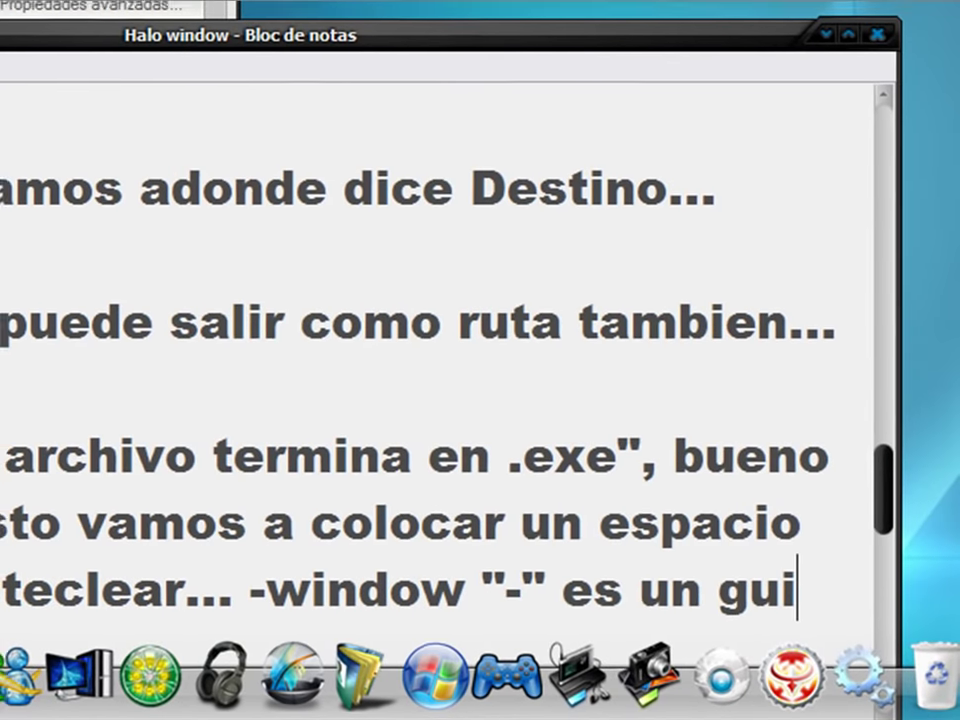
{"action": "type", "text": "n normal..."}
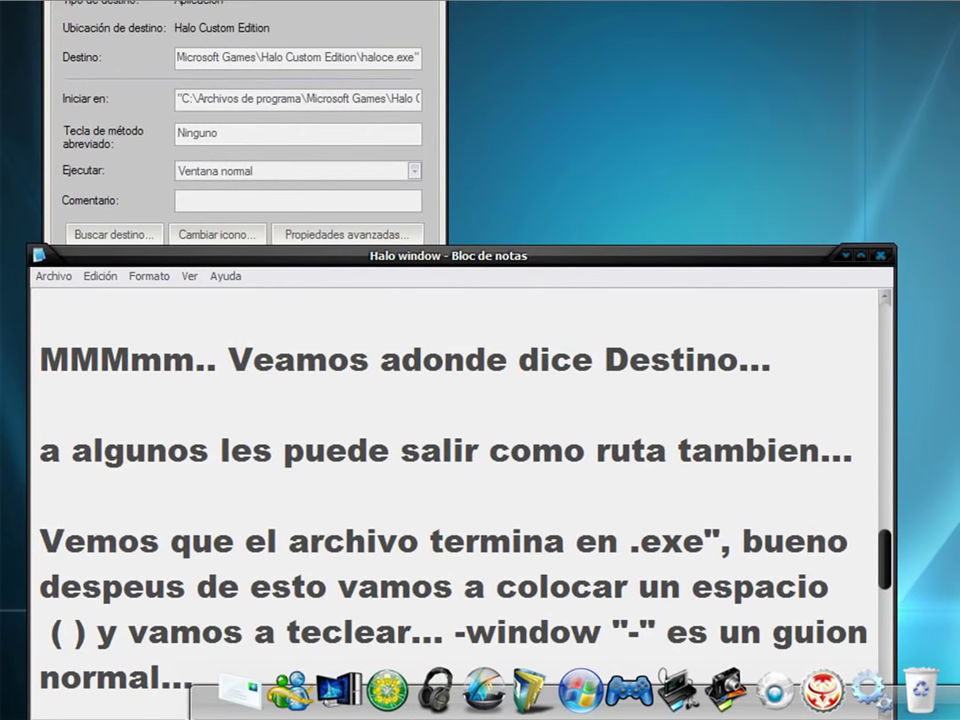
Write "hagamoslo ..." on an empty line well below the note's existing text.
{"action": "key", "text": "Down"}
{"action": "key", "text": "Down"}
{"action": "key", "text": "Down"}
{"action": "key", "text": "Down"}
{"action": "key", "text": "Down"}
{"action": "key", "text": "Down"}
{"action": "key", "text": "Down"}
{"action": "key", "text": "Down"}
{"action": "key", "text": "Down"}
{"action": "key", "text": "Down"}
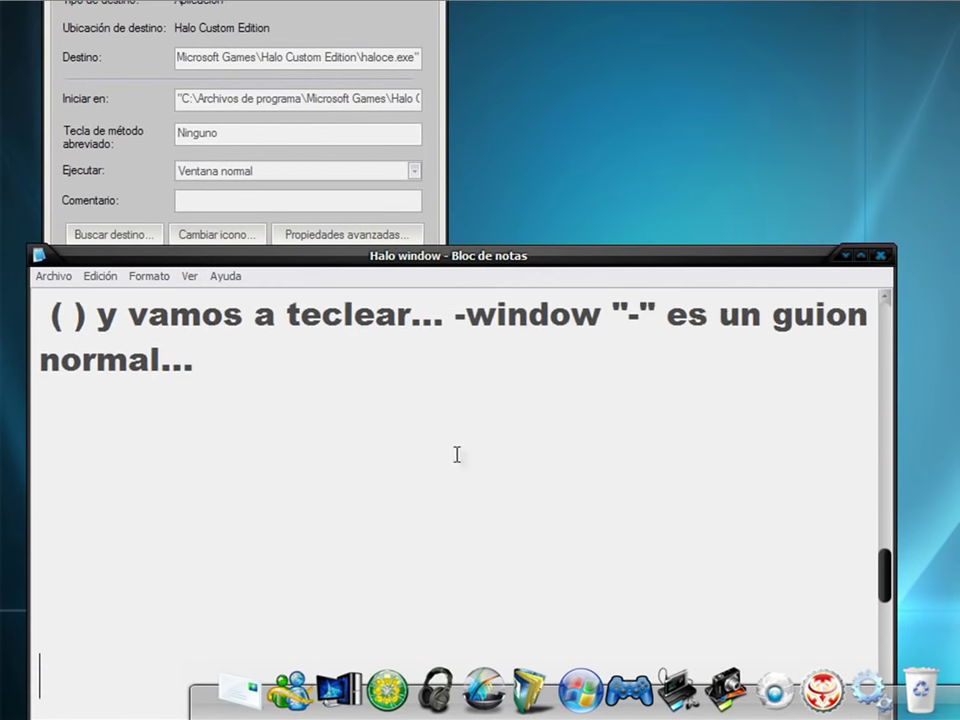
{"action": "key", "text": "Down"}
{"action": "key", "text": "Down"}
{"action": "key", "text": "Down"}
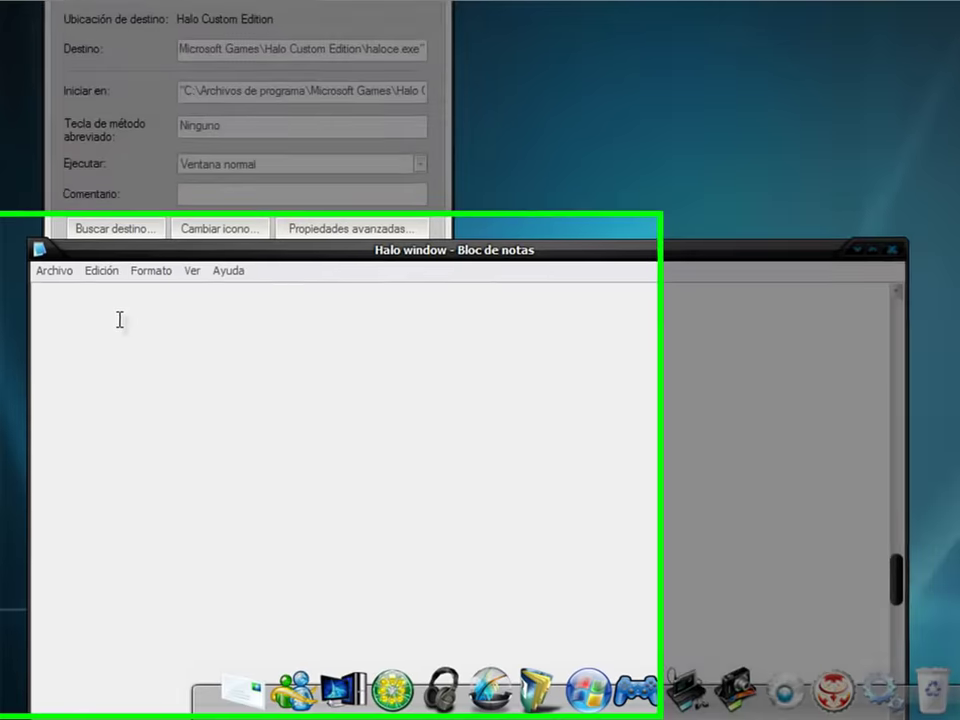
{"action": "type", "text": "haa"}
{"action": "key", "text": "BackSpace"}
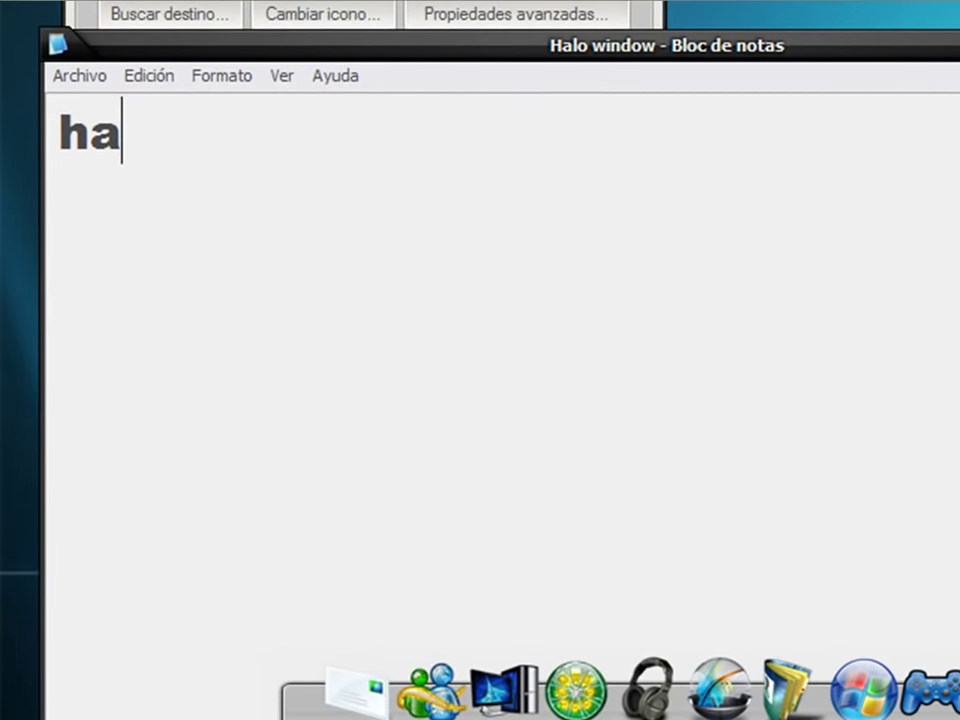
{"action": "type", "text": "gamoslo p"}
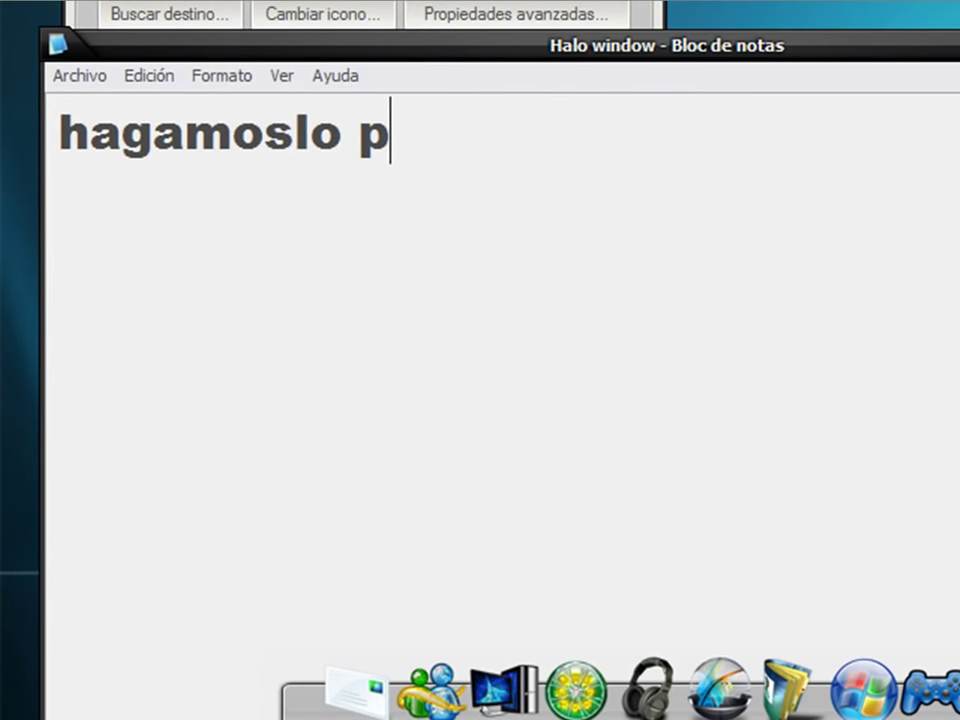
{"action": "key", "text": "BackSpace"}
{"action": "type", "text": "..."}
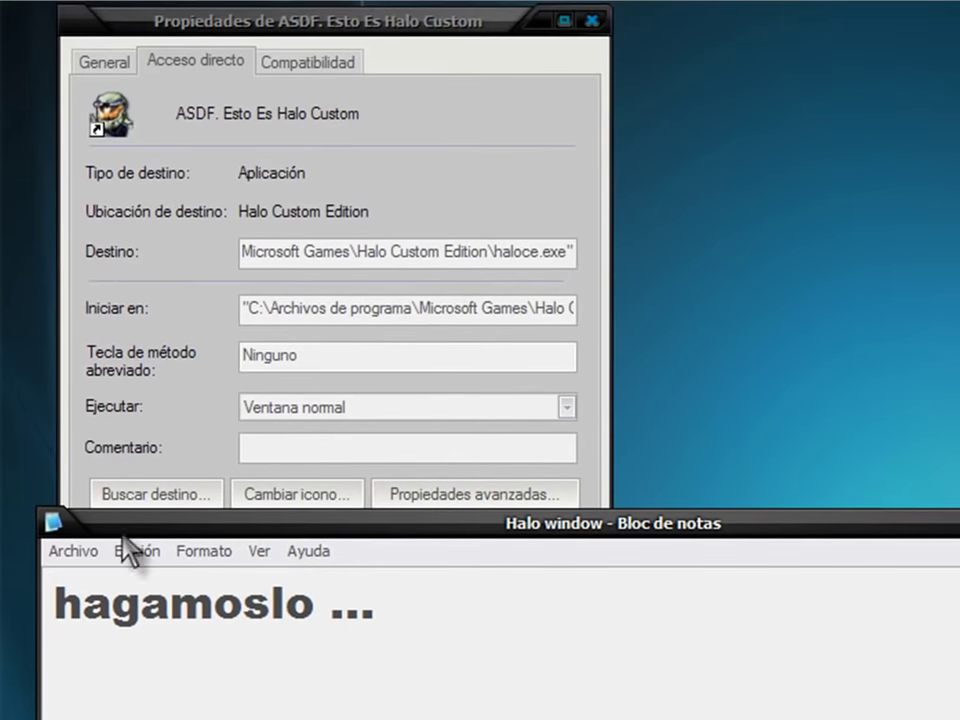
Add a space and "-window" after haloce.exe" in the shortcut's Destino path.
{"action": "left_click", "coordinate": [565, 256]}
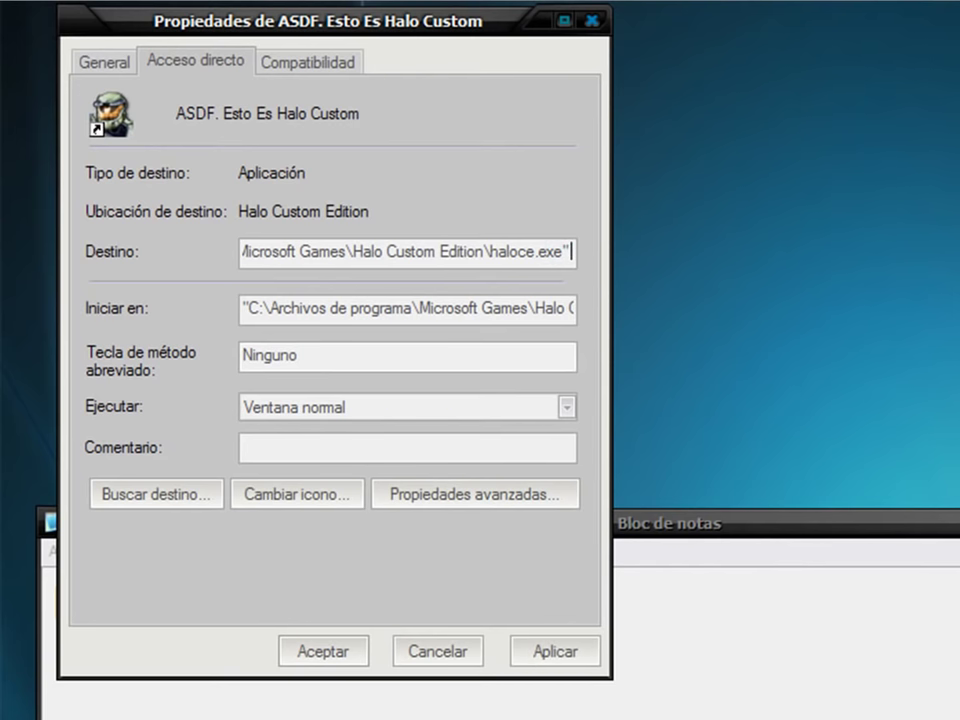
{"action": "type", "text": "-window"}
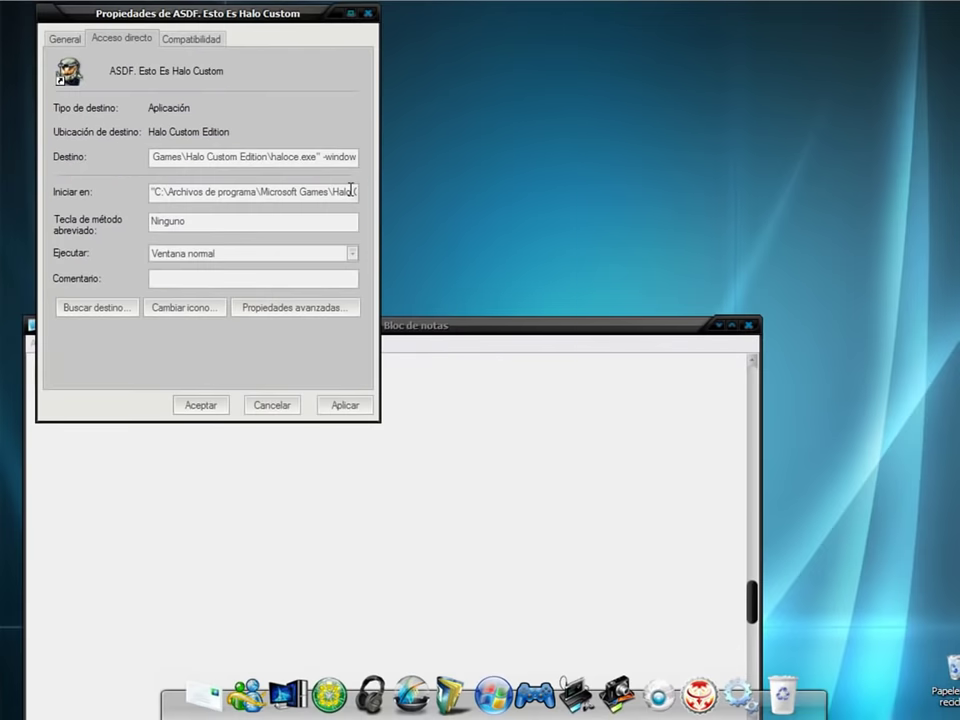
Return to the note and write "cambiar el destino malpensados..." on the line below "hagamoslo ...".
{"action": "left_click", "coordinate": [394, 406]}
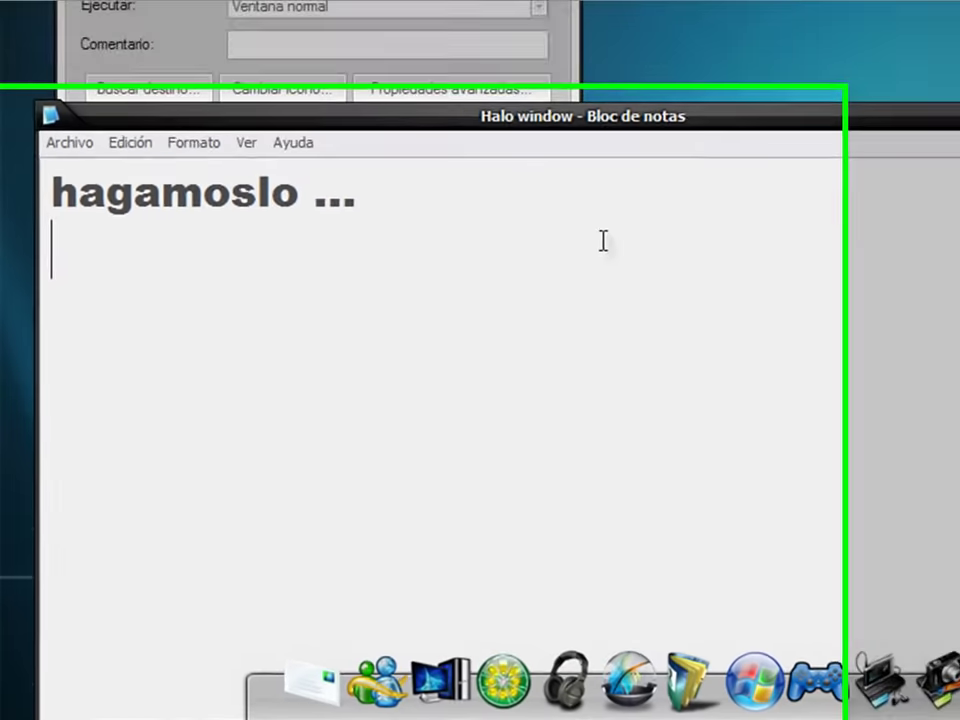
{"action": "type", "text": "cambia"}
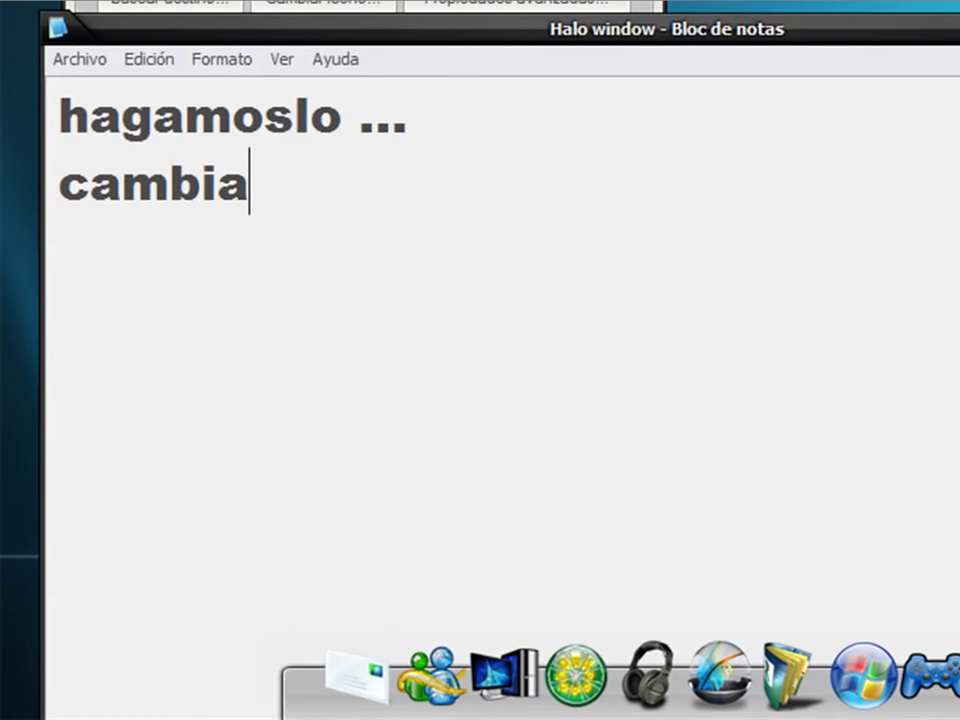
{"action": "type", "text": "r el dest"}
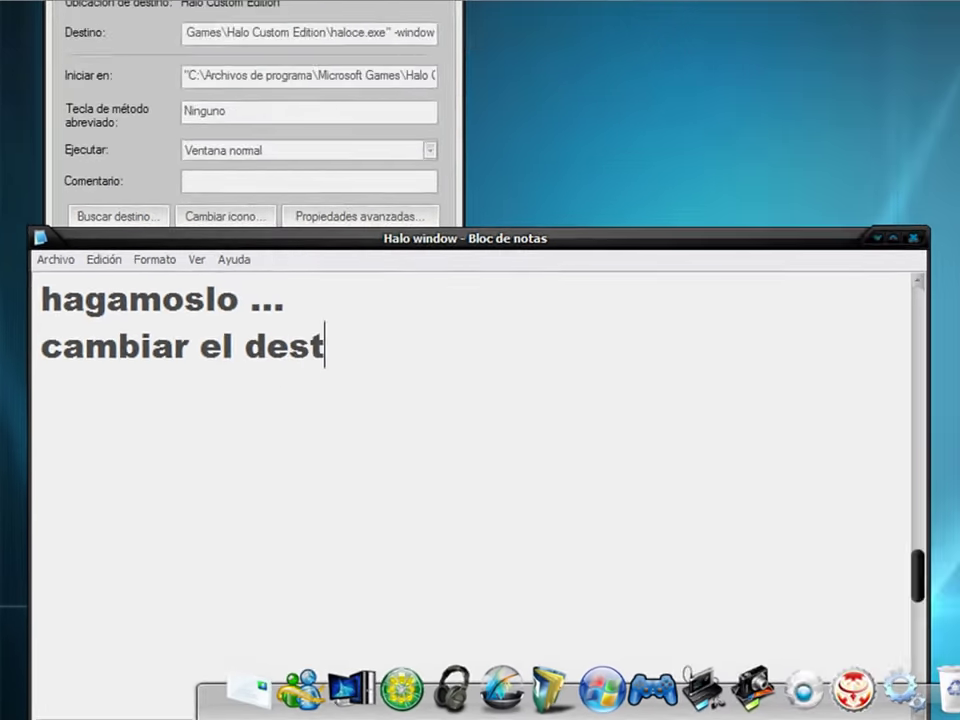
{"action": "type", "text": "ino mal"}
{"action": "type", "text": "pensados..."}
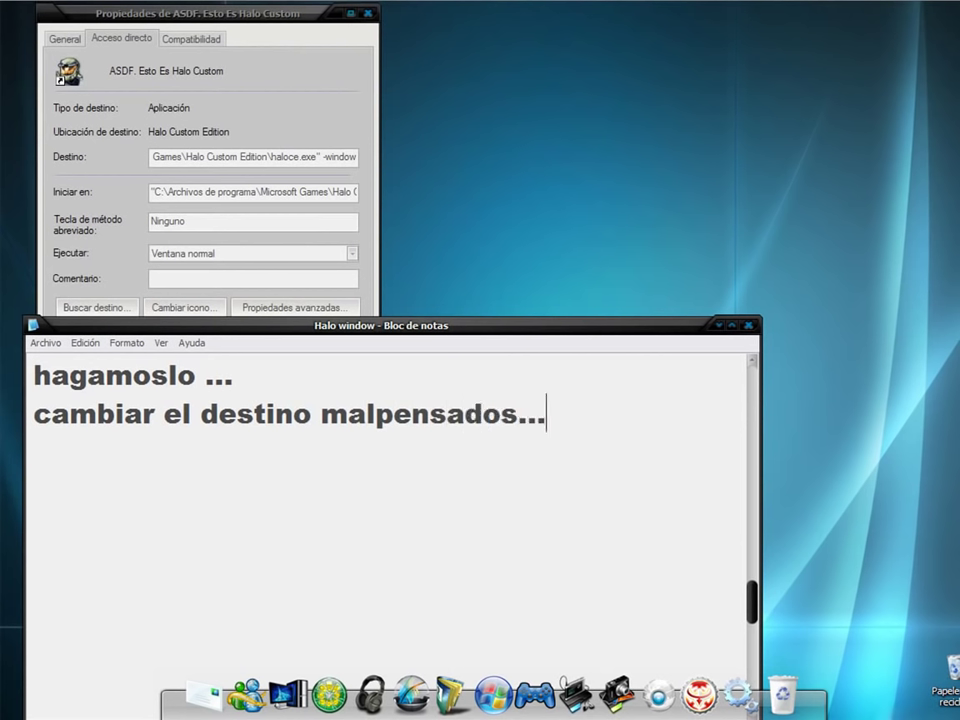
Leave a blank line in the note and write "Bien, ahora pongamosle aplicar y aceptar".
{"action": "key", "text": "Return"}
{"action": "key", "text": "Return"}
{"action": "type", "text": "Bien"}
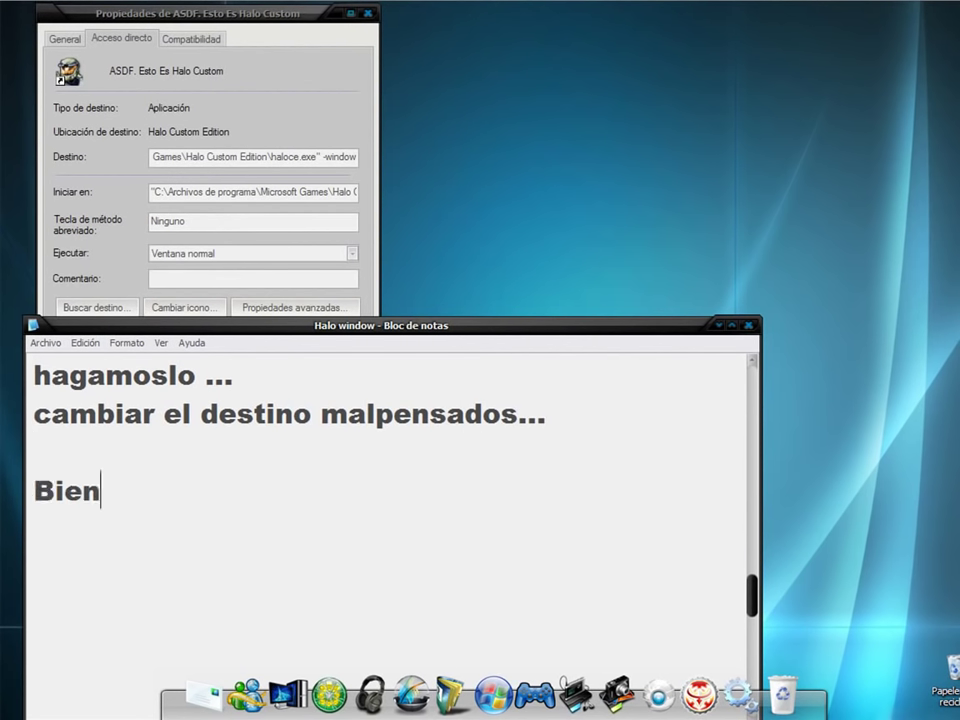
{"action": "type", "text": ", ahora"}
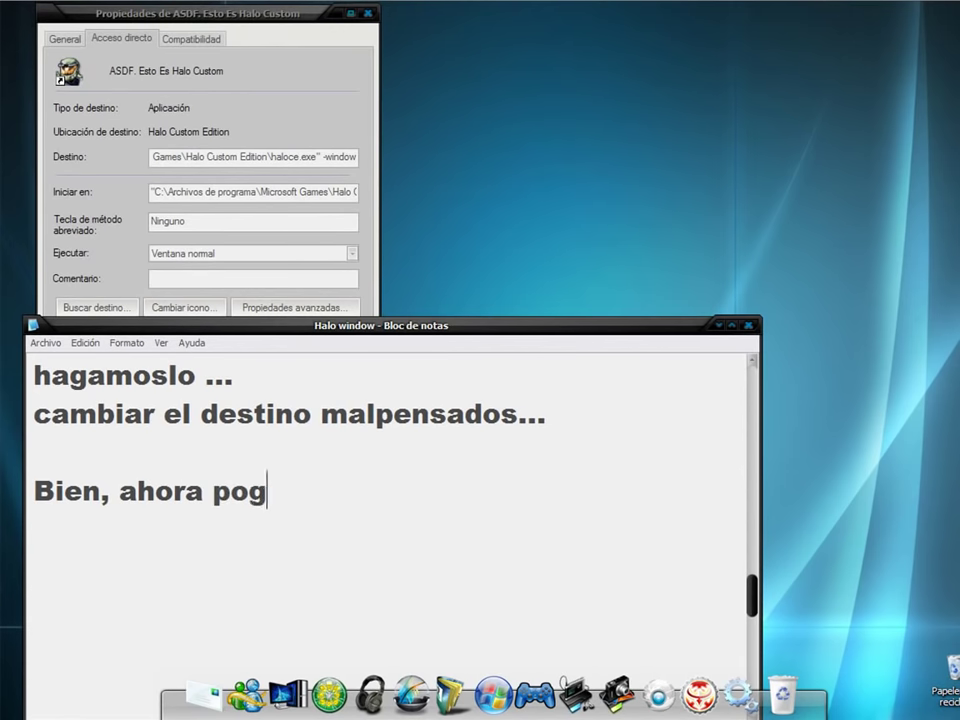
{"action": "type", "text": " pongamosle aplicar y aceptar"}
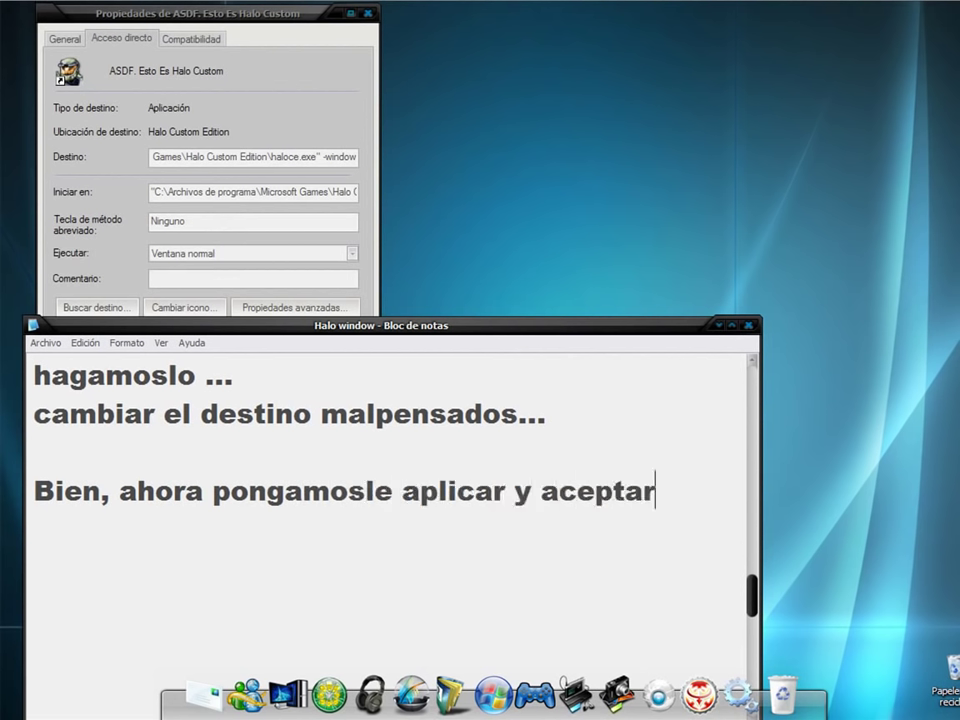
Apply the changed Destino path and accept the shortcut's properties.
{"action": "left_click", "coordinate": [360, 131]}
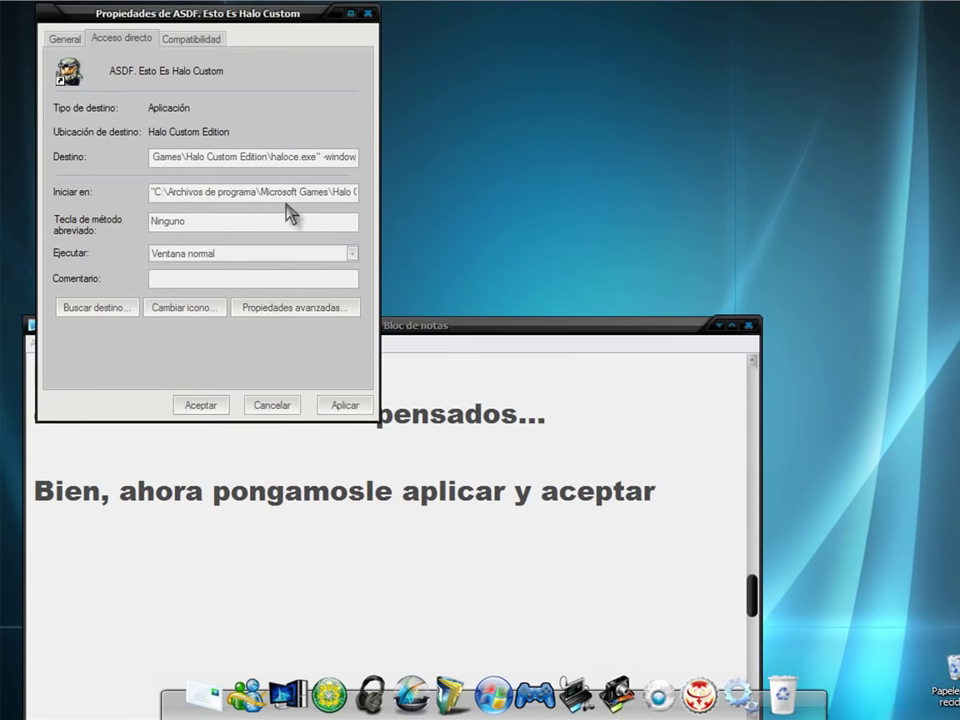
{"action": "left_click", "coordinate": [340, 404]}
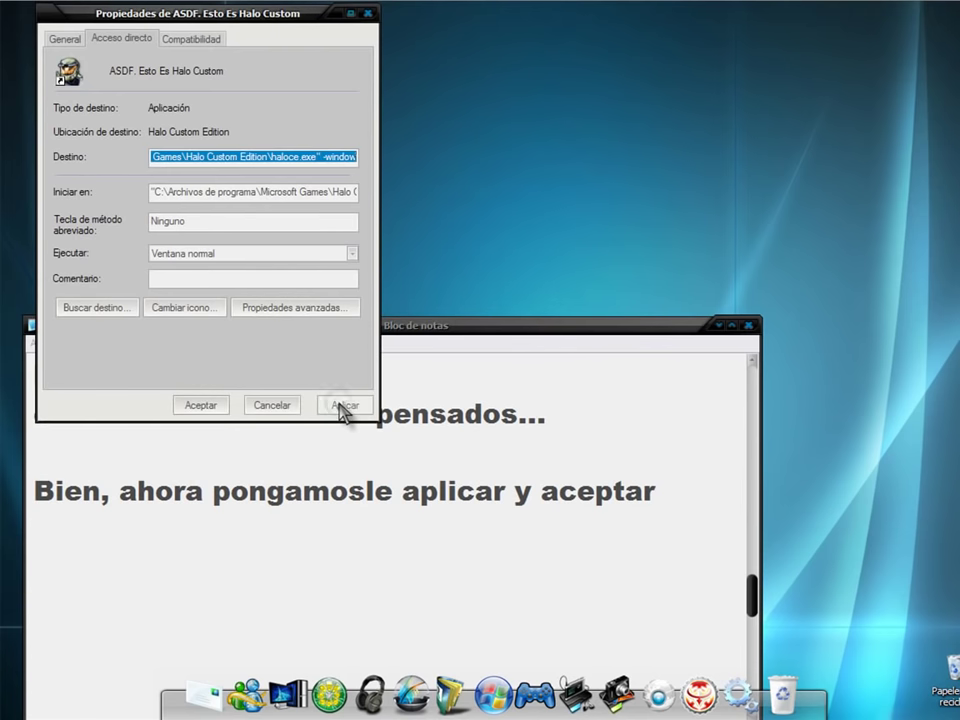
{"action": "left_click", "coordinate": [216, 405]}
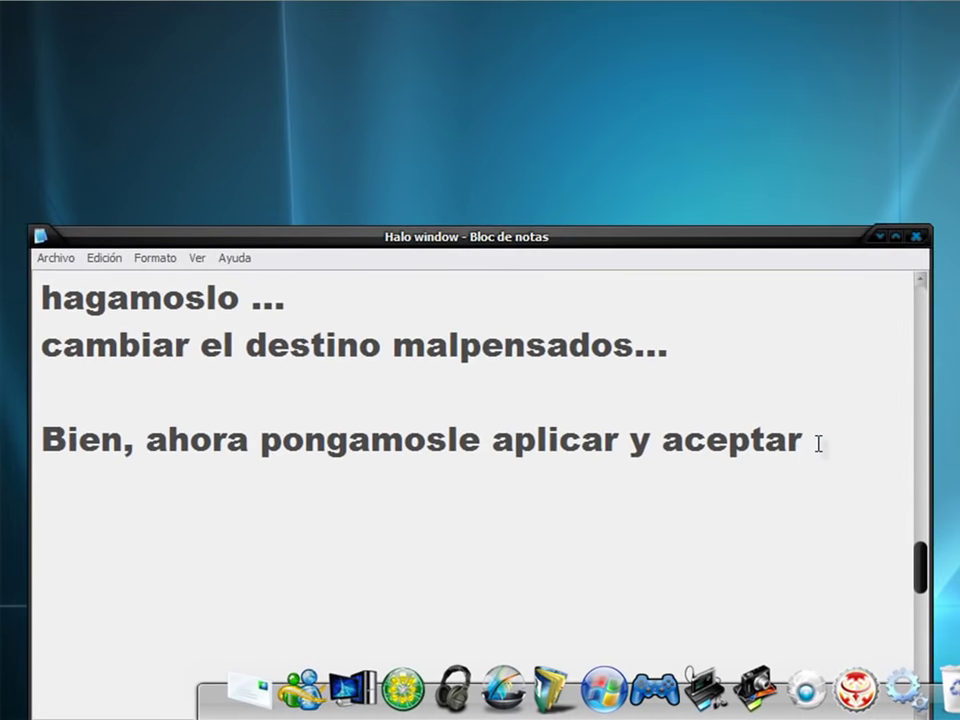
Write "mmmm... funcionara? veamoslo..." in the note, one blank line below the last sentence.
{"action": "type", "text": "mmmm"}
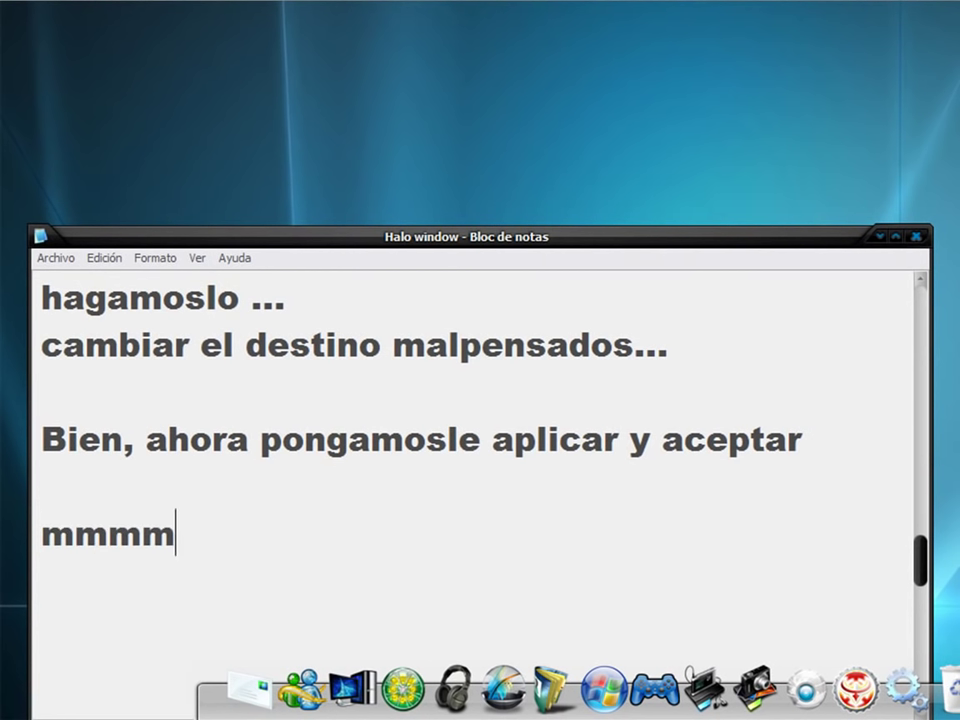
{"action": "type", "text": "... funion"}
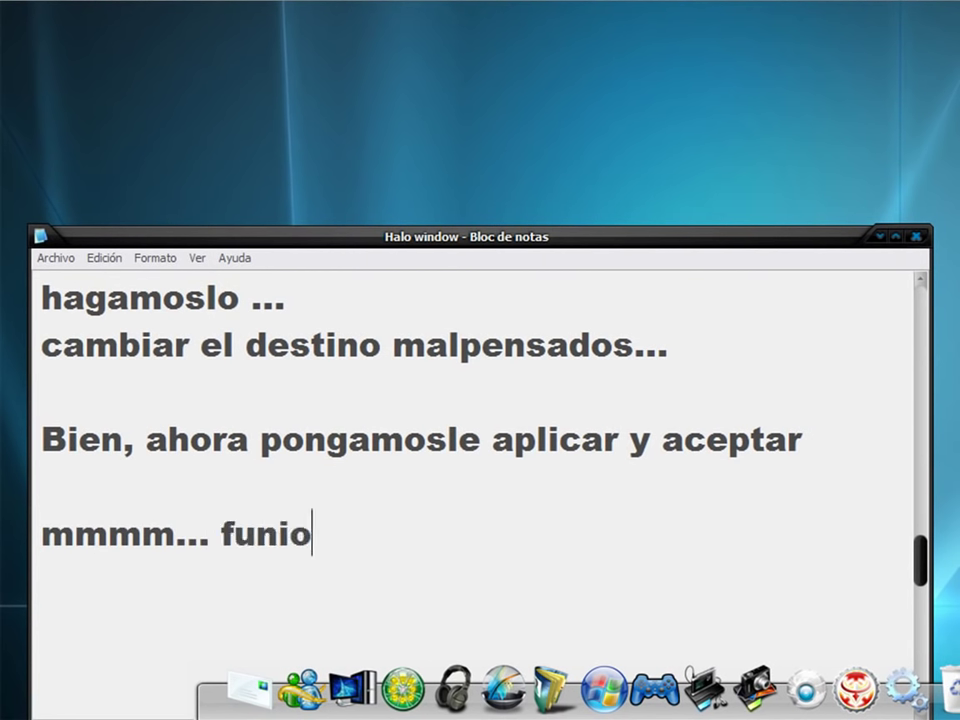
{"action": "key", "text": "BackSpace"}
{"action": "key", "text": "BackSpace"}
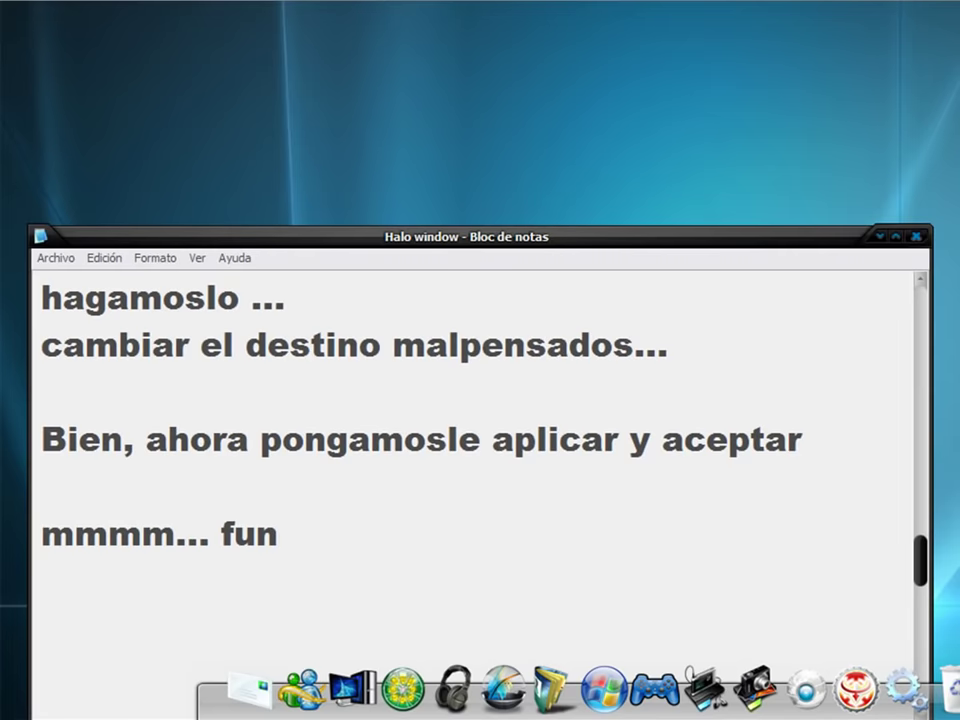
{"action": "type", "text": "onara?"}
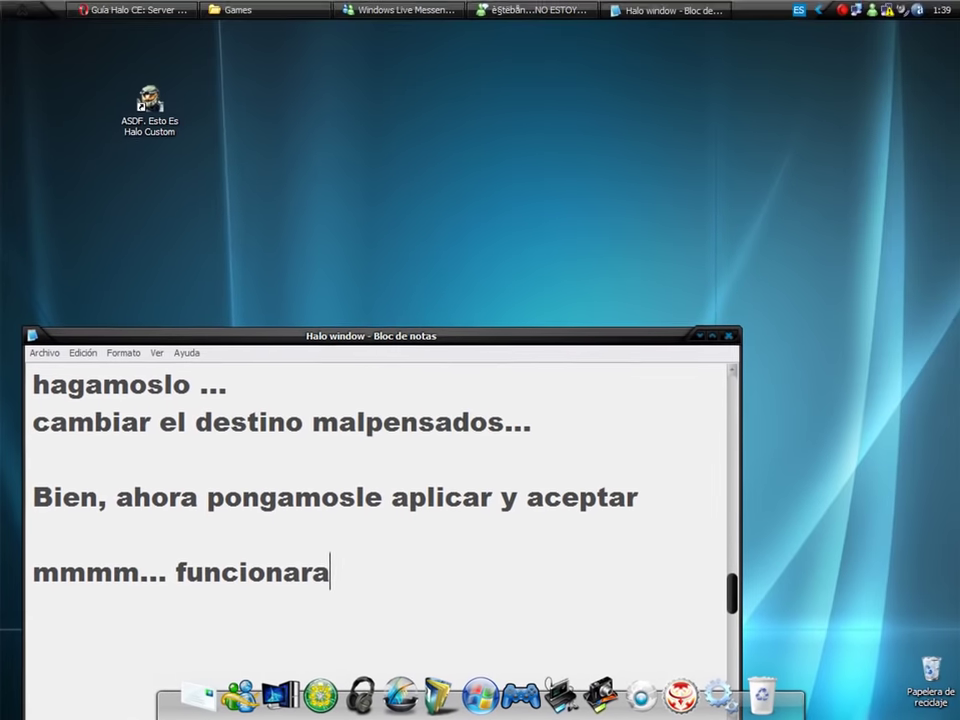
{"action": "type", "text": " vea"}
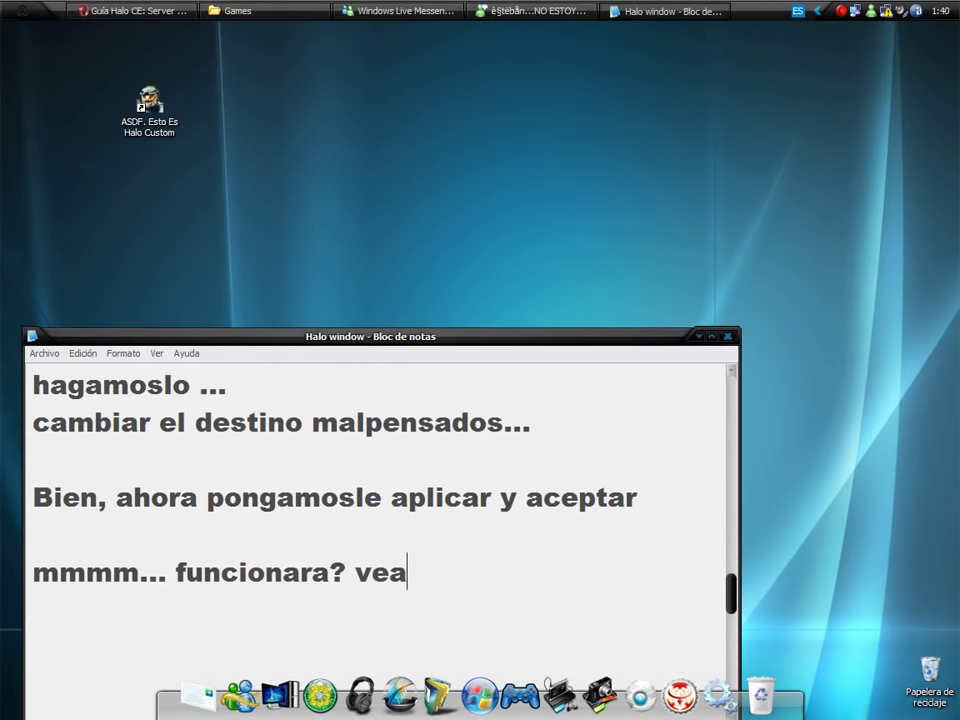
{"action": "type", "text": "moslo..."}
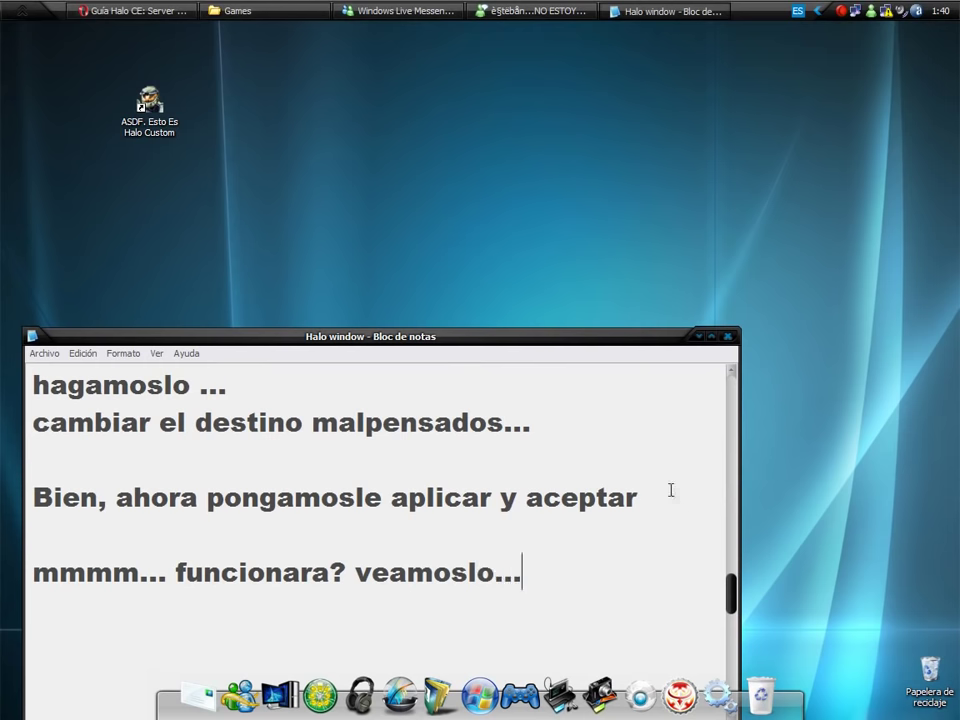
Launch the game from the "ASDF. Esto Es Halo Custom" desktop shortcut and load the server list for Internet multiplayer games.
{"action": "double_click", "coordinate": [148, 120]}
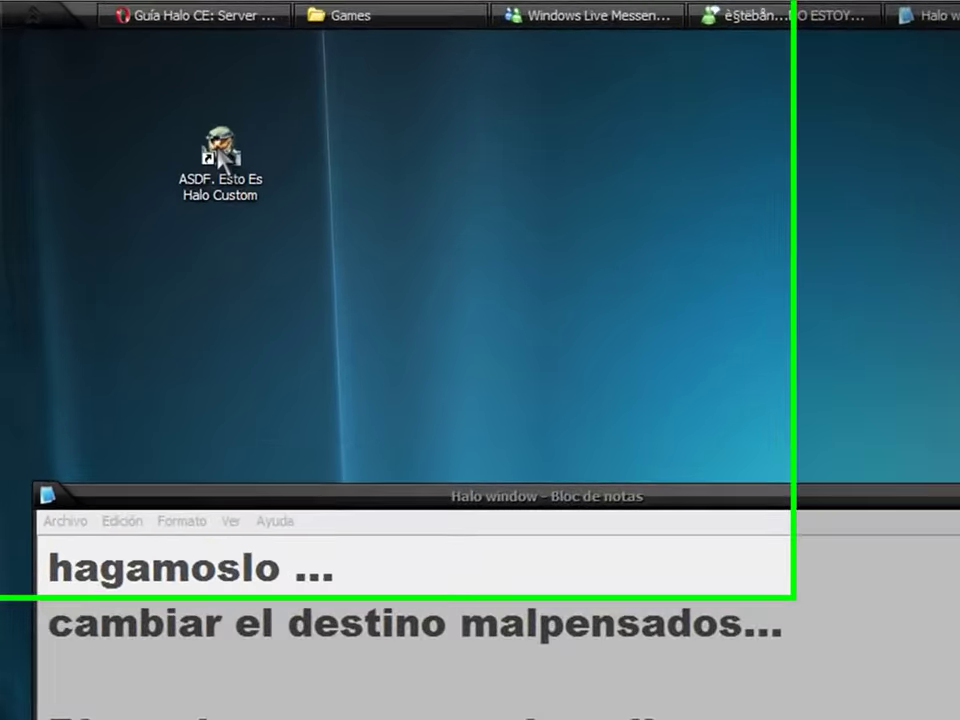
{"action": "double_click", "coordinate": [220, 150]}
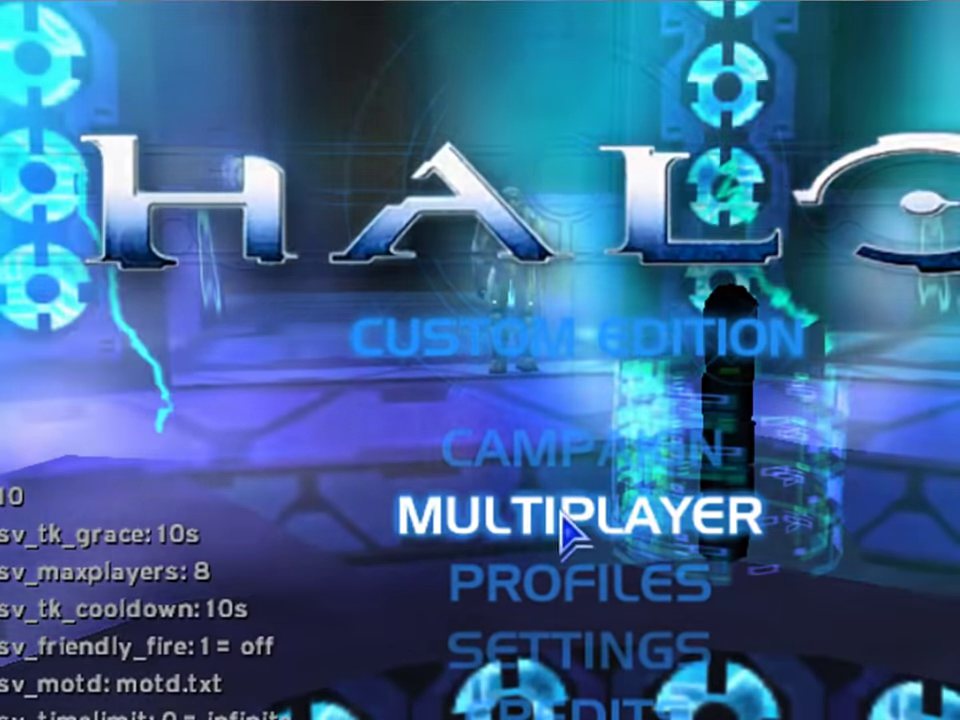
{"action": "left_click", "coordinate": [564, 520]}
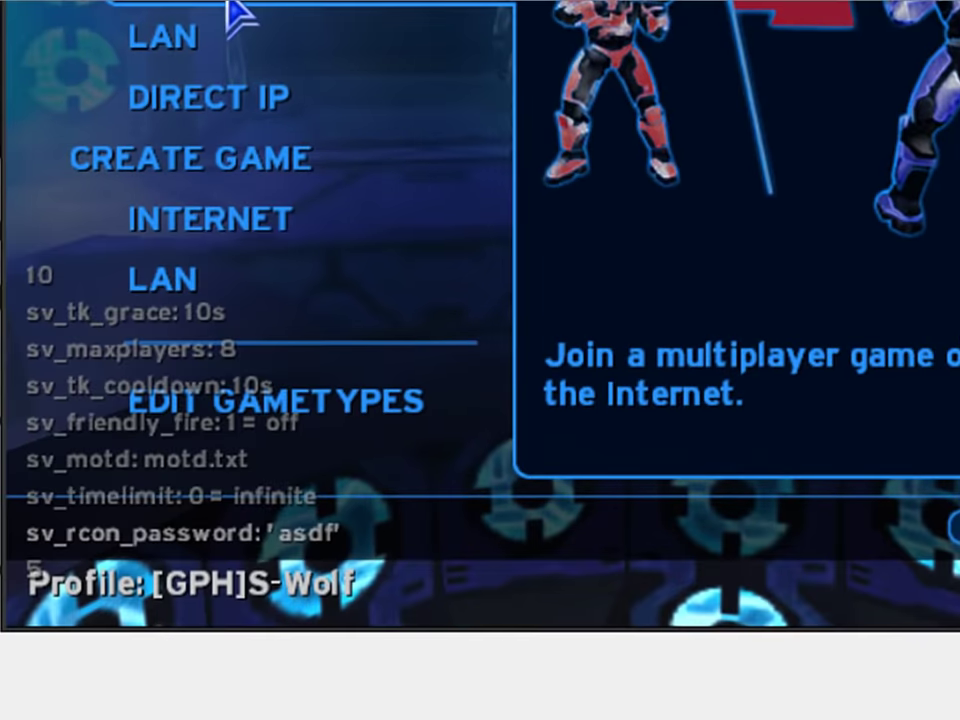
{"action": "left_click", "coordinate": [206, 236]}
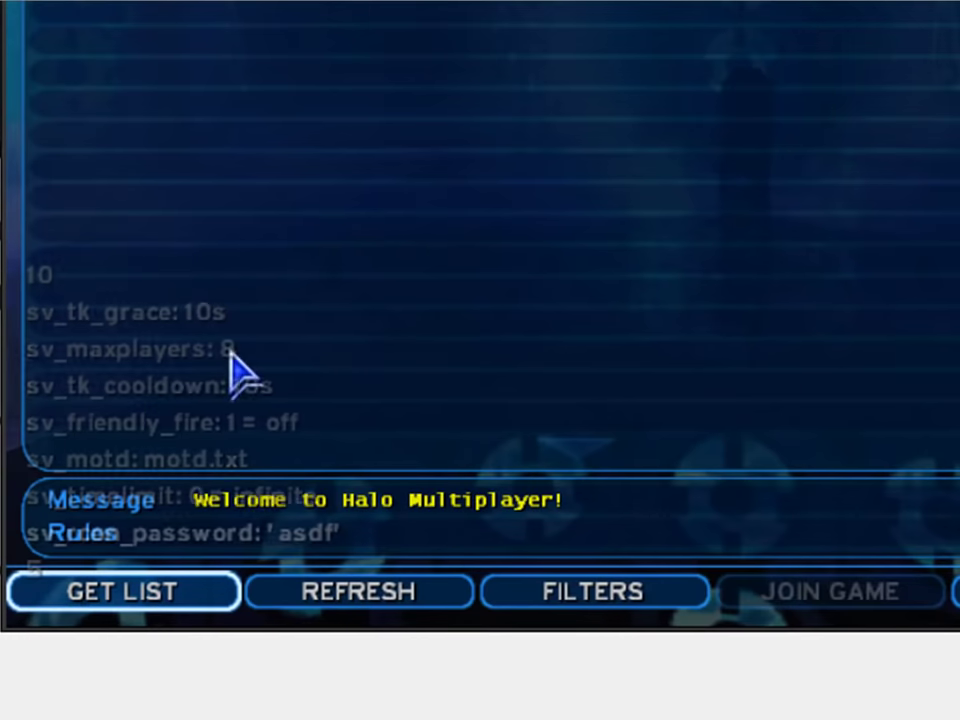
{"action": "left_click", "coordinate": [212, 598]}
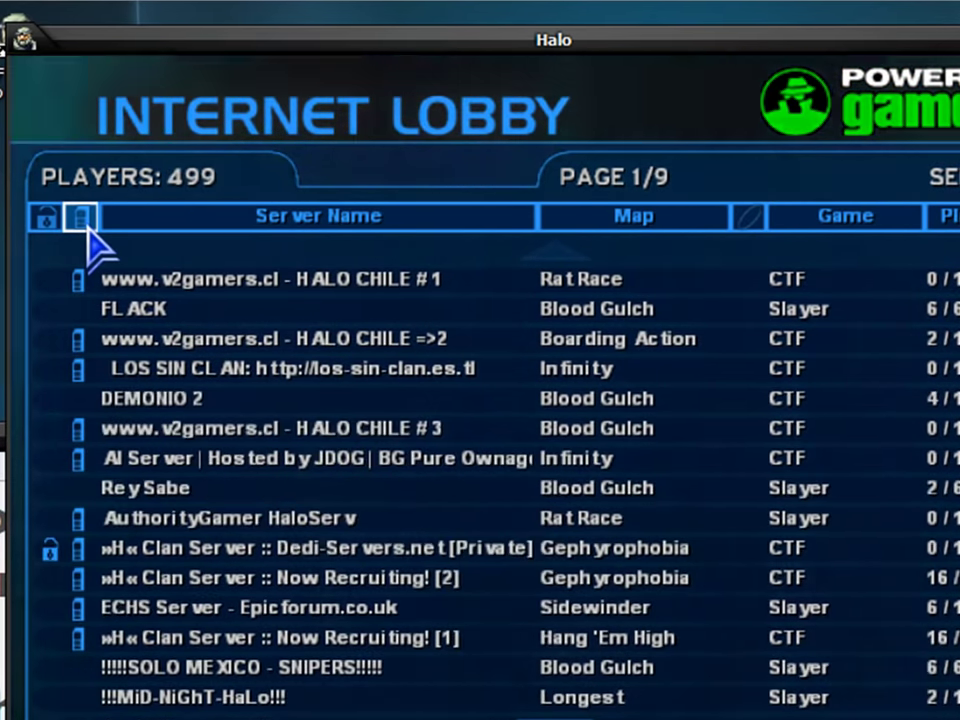
{"action": "left_click", "coordinate": [198, 316]}
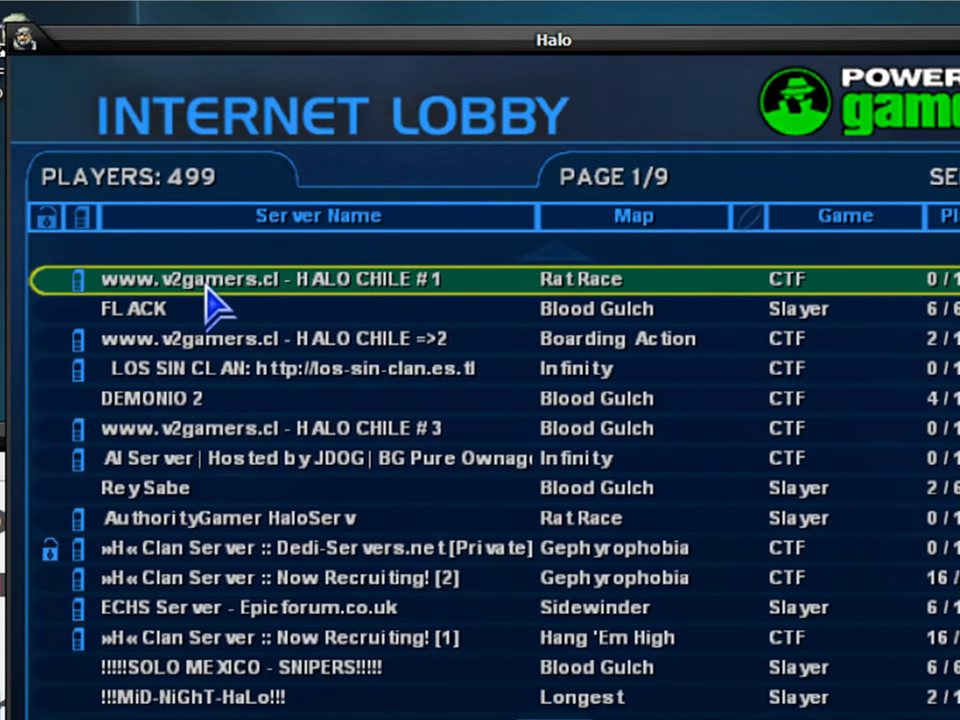
{"action": "double_click", "coordinate": [205, 285]}
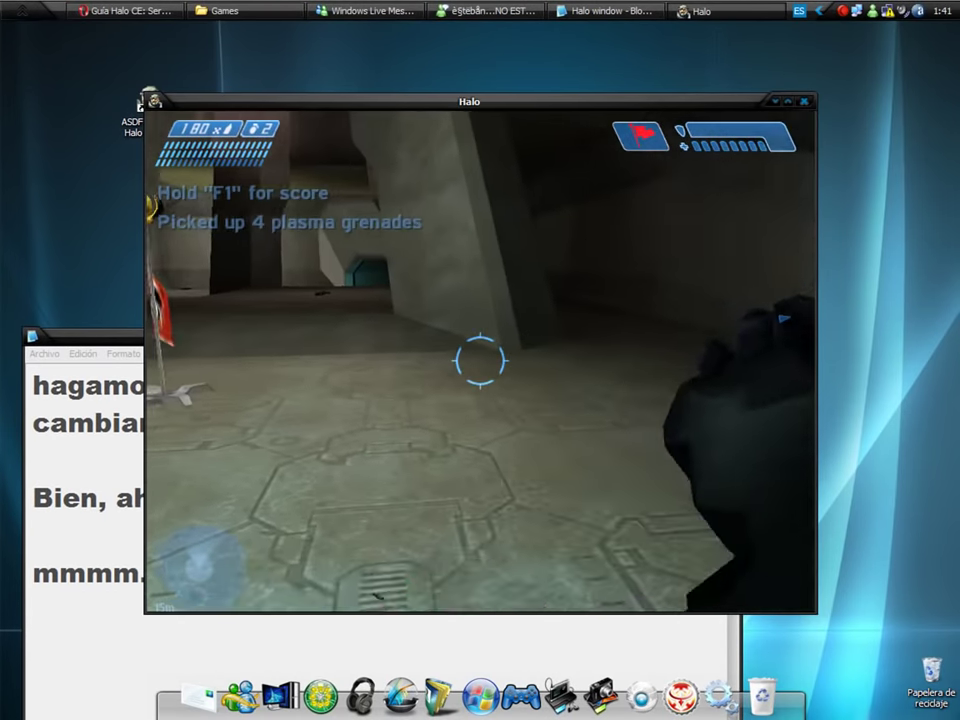
{"action": "key", "text": "t"}
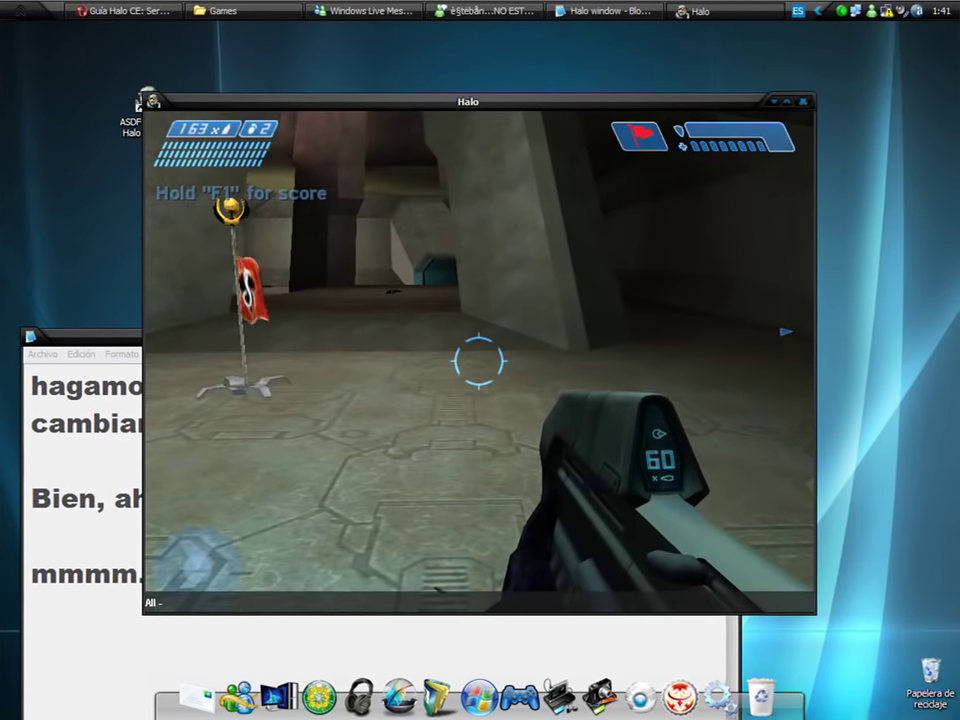
{"action": "type", "text": ":D"}
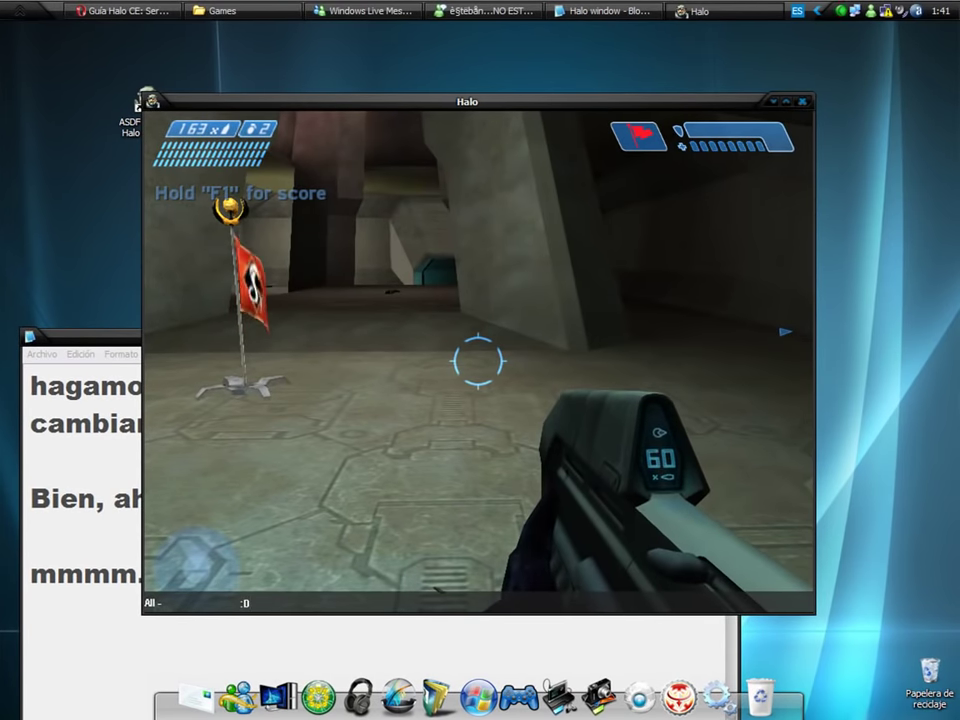
{"action": "key", "text": "Return"}
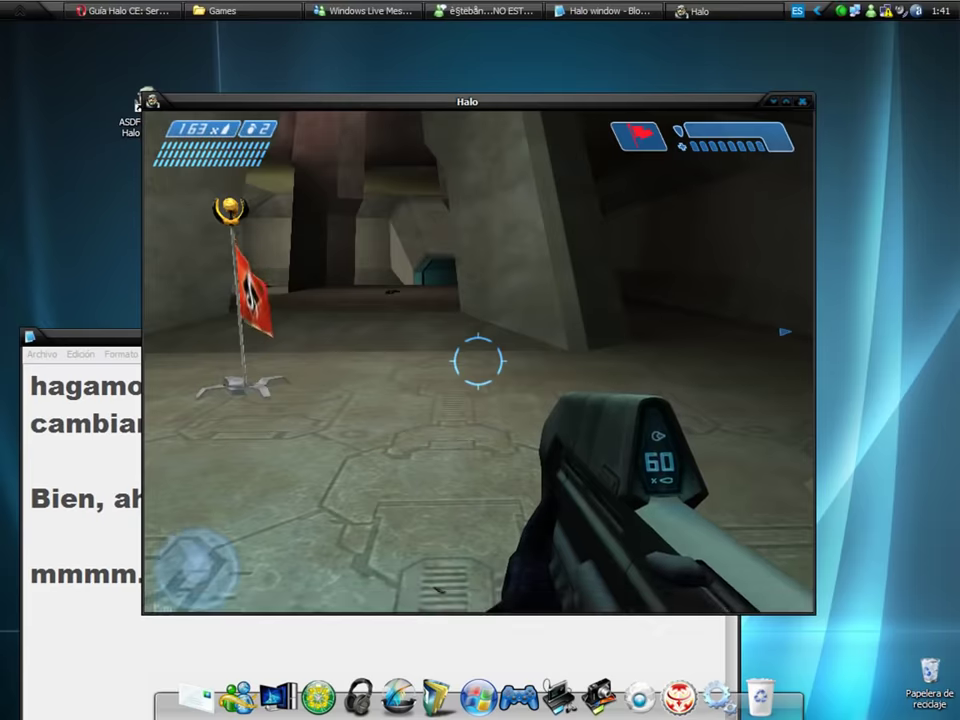
Leave the multiplayer match and go back to Halo's main menu.
{"action": "key", "text": "Escape"}
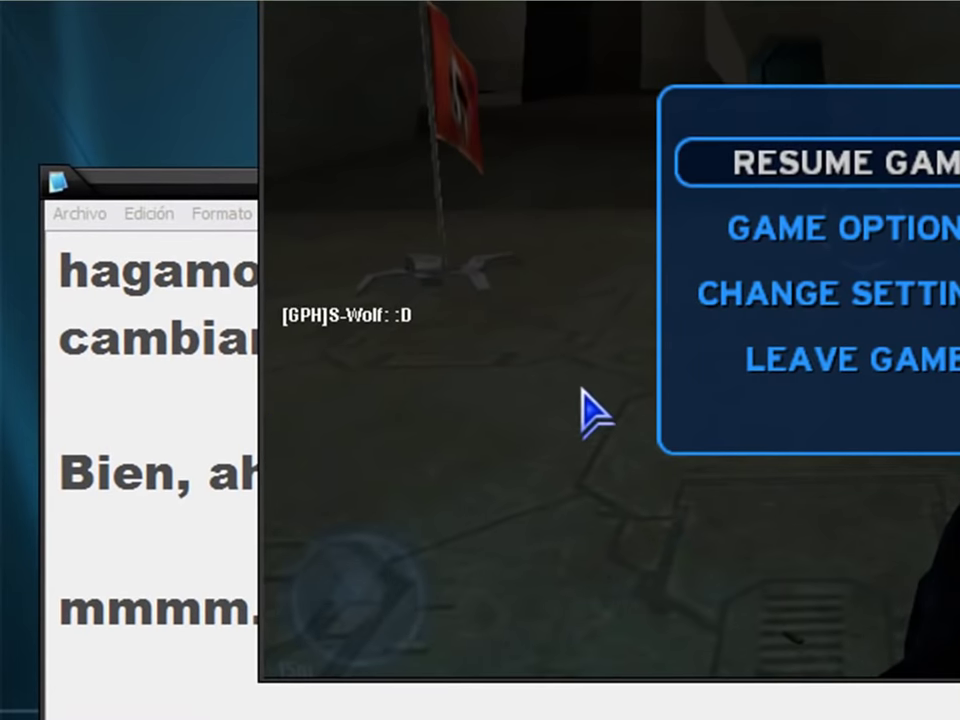
{"action": "key", "text": "Escape"}
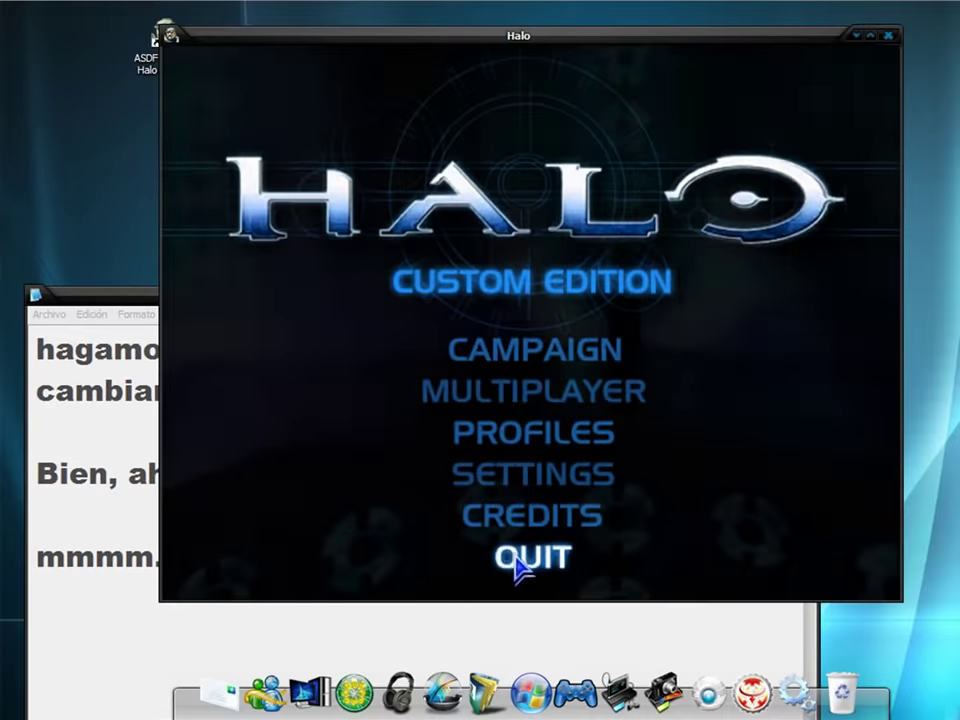
Quit Halo Custom Edition from its main menu and confirm the exit to return to the desktop.
{"action": "left_click", "coordinate": [514, 562]}
{"action": "left_click", "coordinate": [488, 398]}
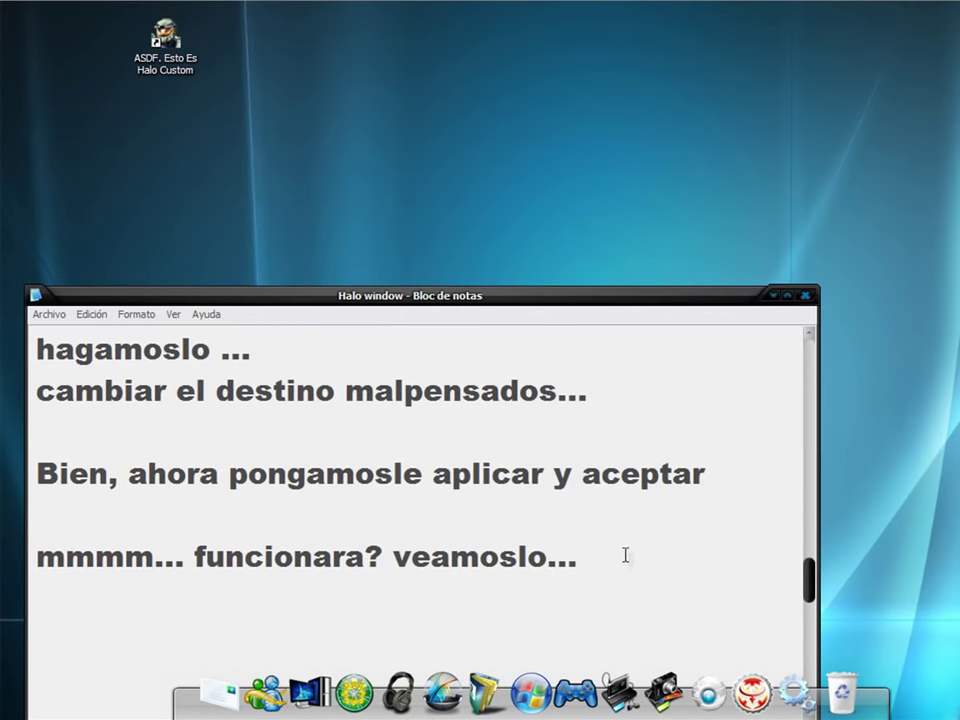
Add several blank lines below "mmmm... funcionara? veamoslo..." in the Notepad note to leave an empty writing area.
{"action": "key", "text": "Return"}
{"action": "key", "text": "Return"}
{"action": "key", "text": "Return"}
{"action": "key", "text": "Return"}
{"action": "key", "text": "Return"}
{"action": "key", "text": "Return"}
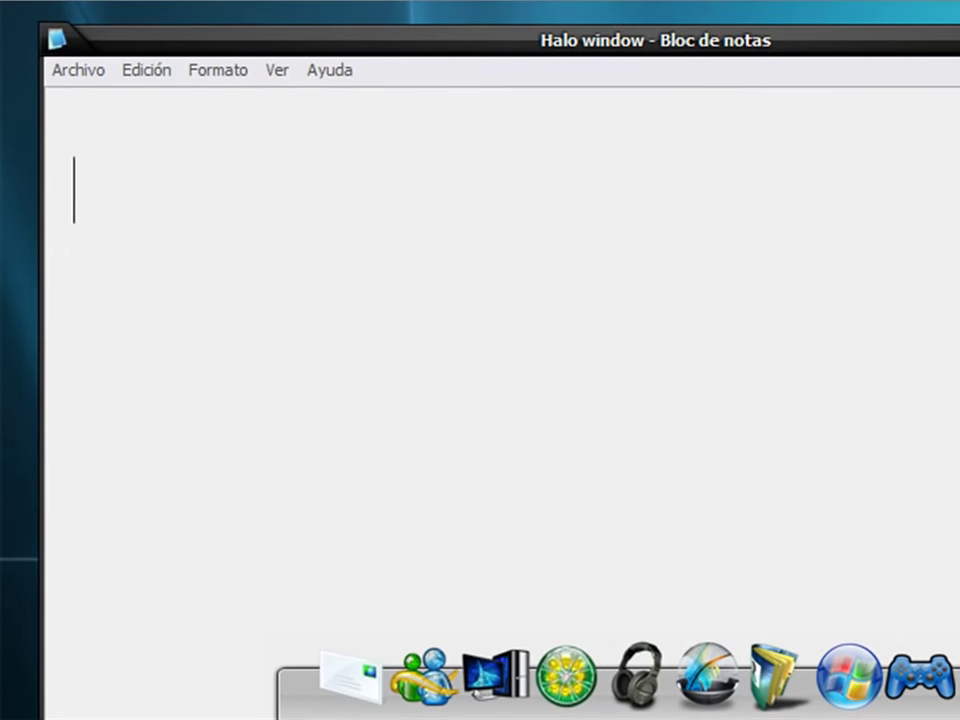
{"action": "type", "text": ":D"}
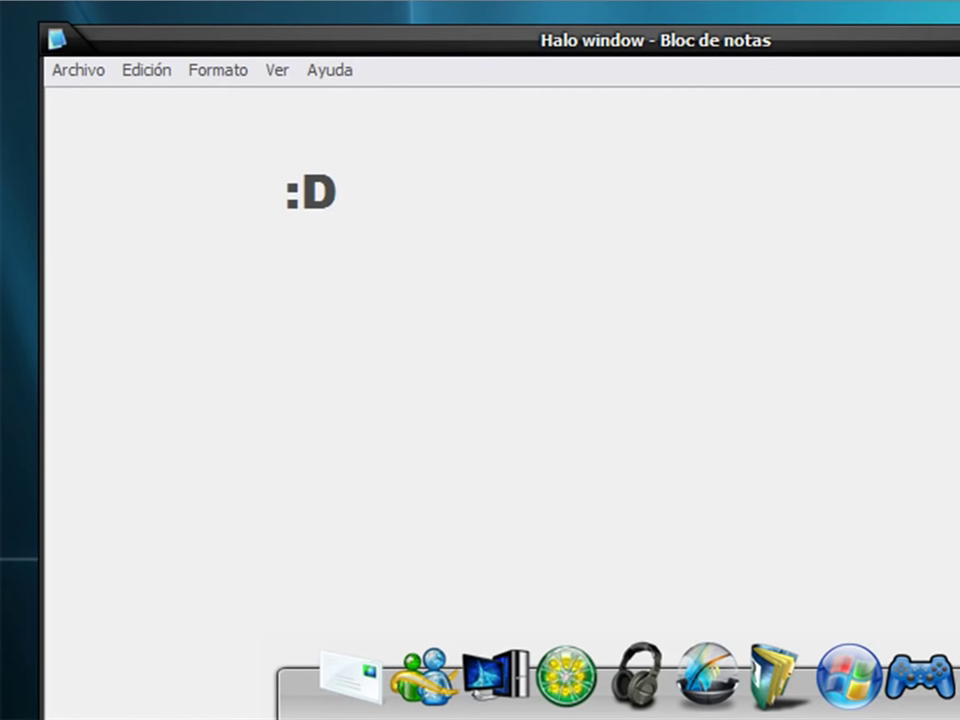
{"action": "key", "text": "BackSpace"}
{"action": "key", "text": "BackSpace"}
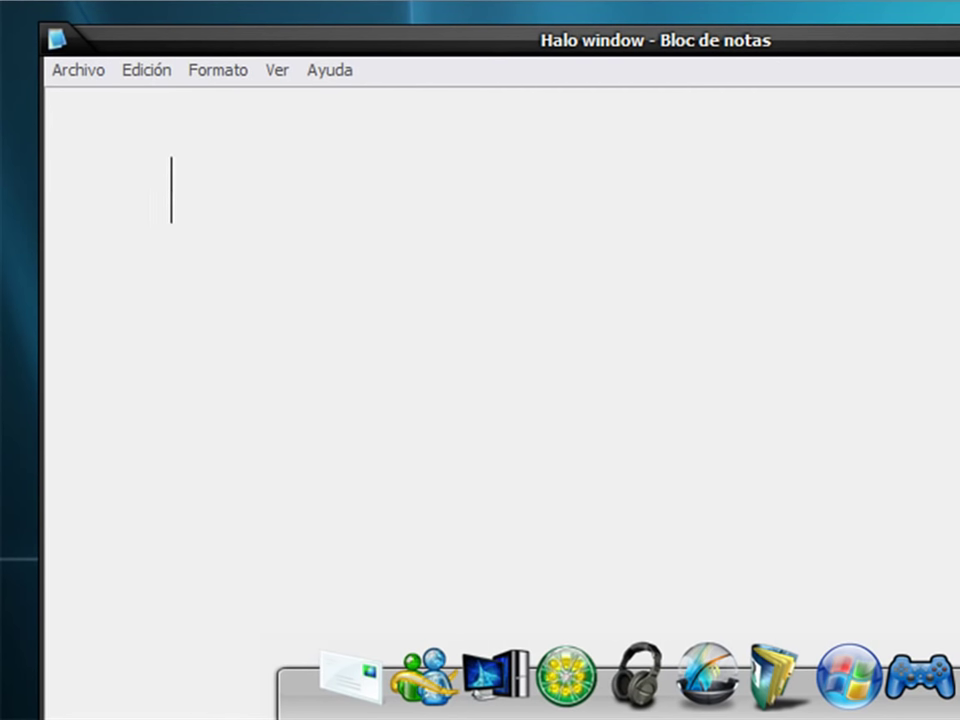
{"action": "key", "text": "BackSpace"}
{"action": "key", "text": "BackSpace"}
{"action": "key", "text": "BackSpace"}
{"action": "key", "text": "BackSpace"}
{"action": "key", "text": "BackSpace"}
{"action": "key", "text": "BackSpace"}
Write "Asi de sencillo es... esto tambien funciona con halo combat evolved y halo trial..." in the empty area of the note.
{"action": "type", "text": "A"}
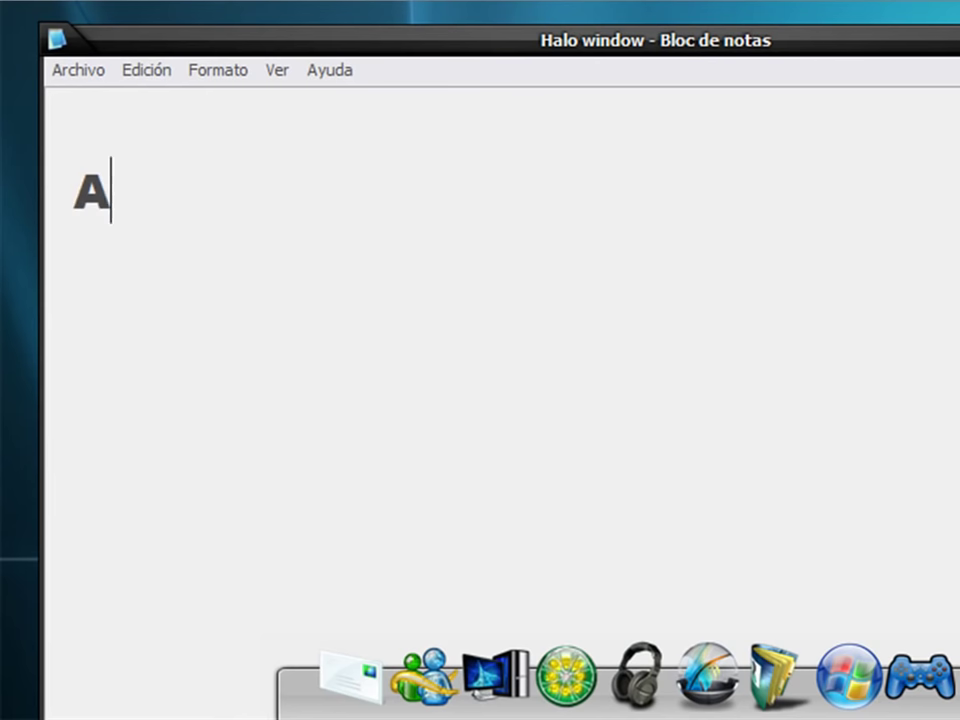
{"action": "type", "text": "si de senci"}
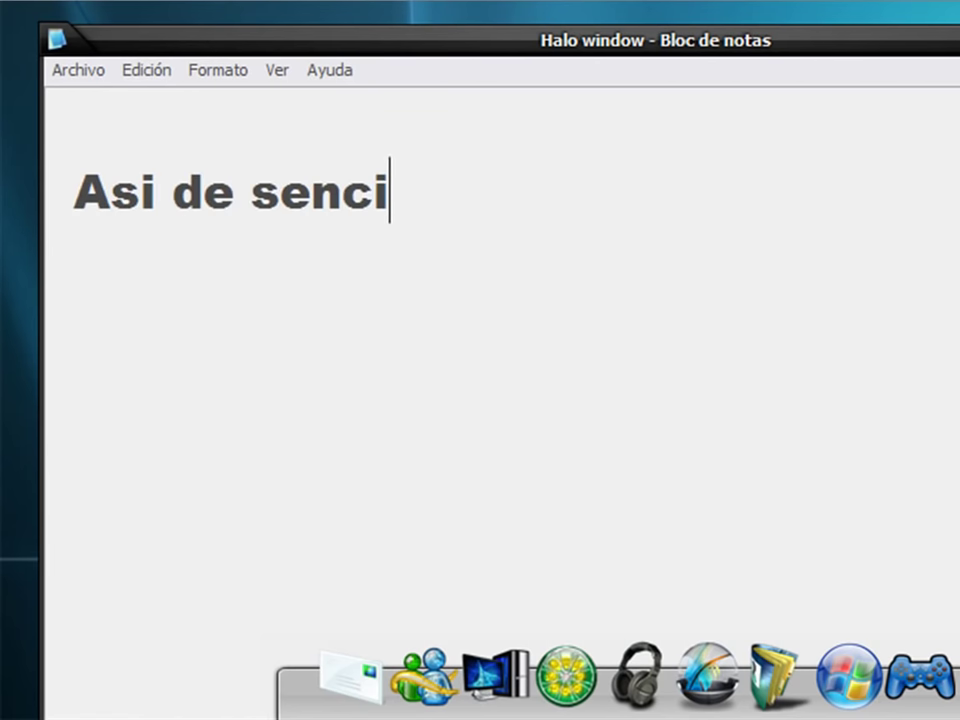
{"action": "type", "text": "llo es.."}
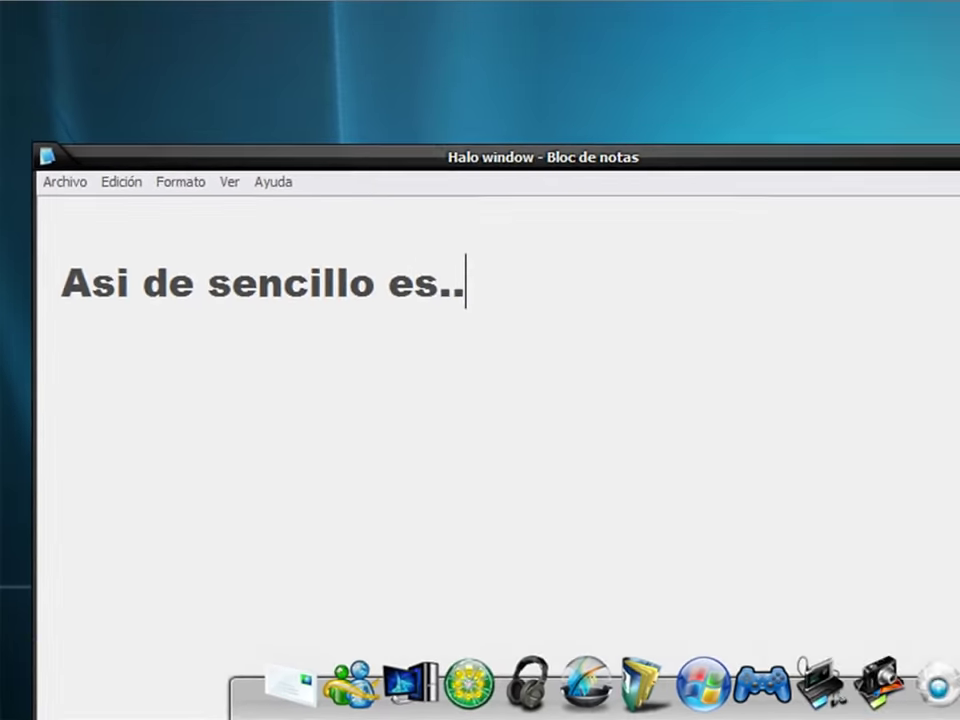
{"action": "type", "text": ". "}
{"action": "type", "text": "esto "}
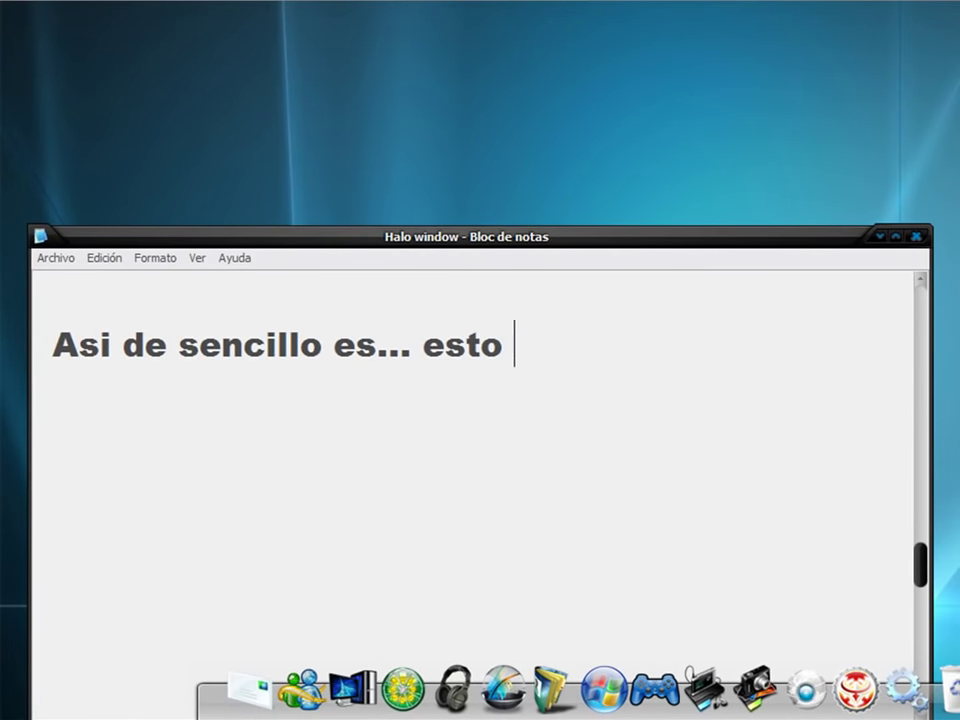
{"action": "type", "text": "tambien fu"}
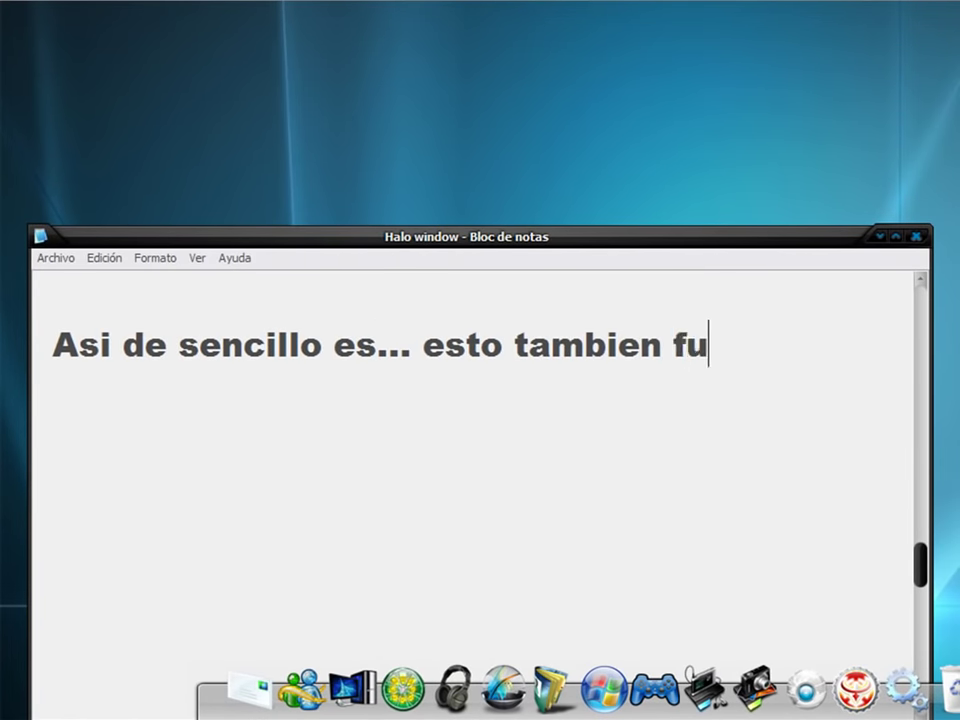
{"action": "type", "text": "nciona con halo"}
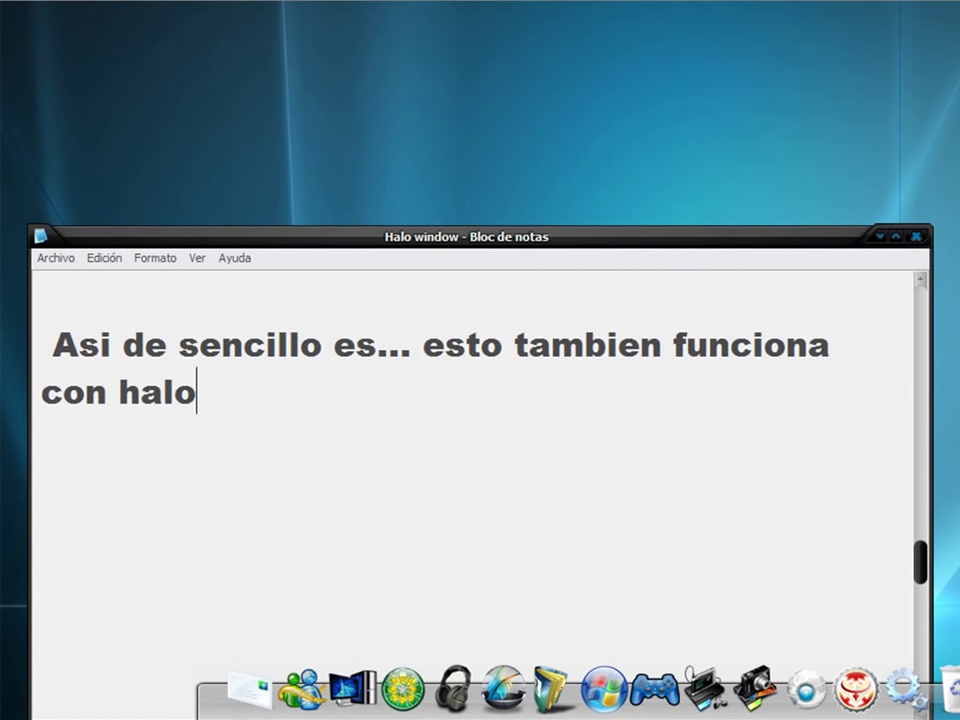
{"action": "type", "text": " combat v"}
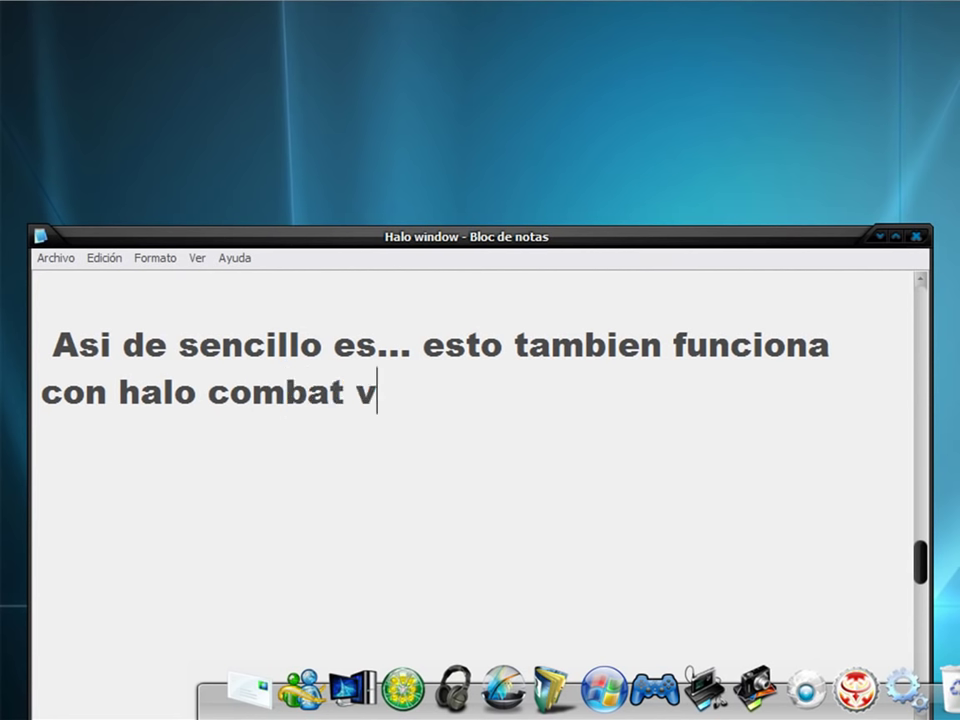
{"action": "key", "text": "BackSpace"}
{"action": "type", "text": "evolve"}
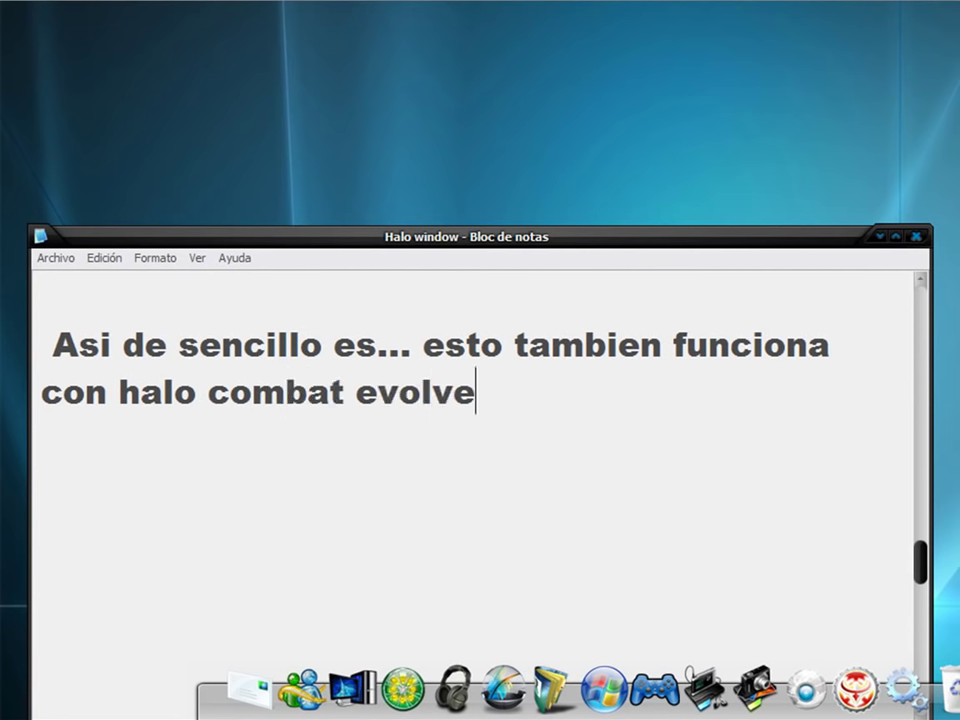
{"action": "type", "text": "d y halo trial..."}
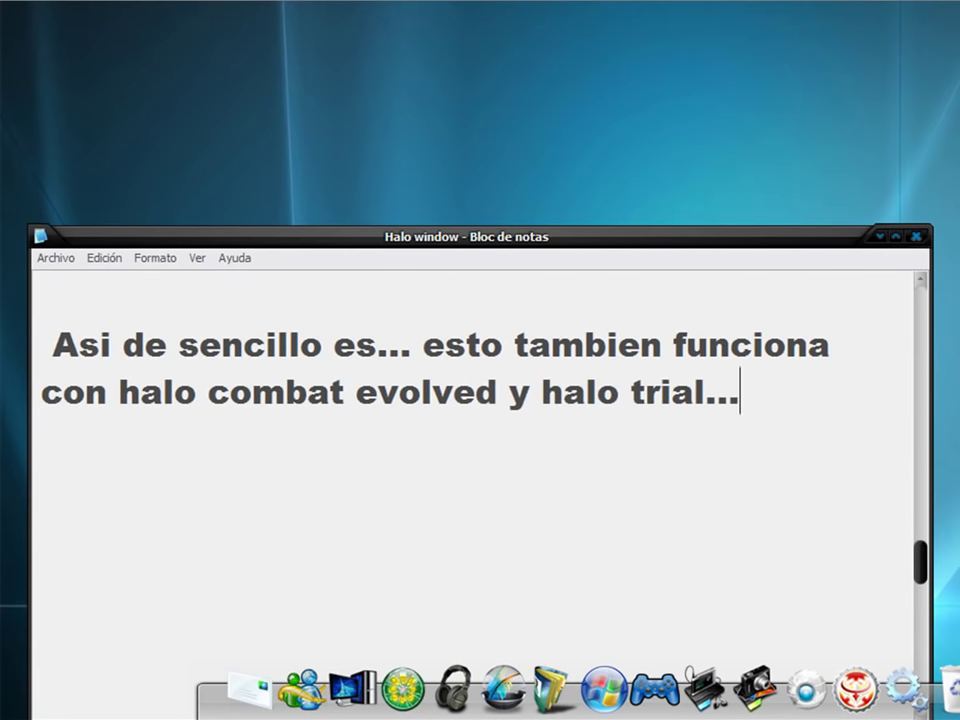
Write the closing lines "Ojala les sirva :D" and "Xaus", each one blank line below the preceding text.
{"action": "type", "text": "Ojal"}
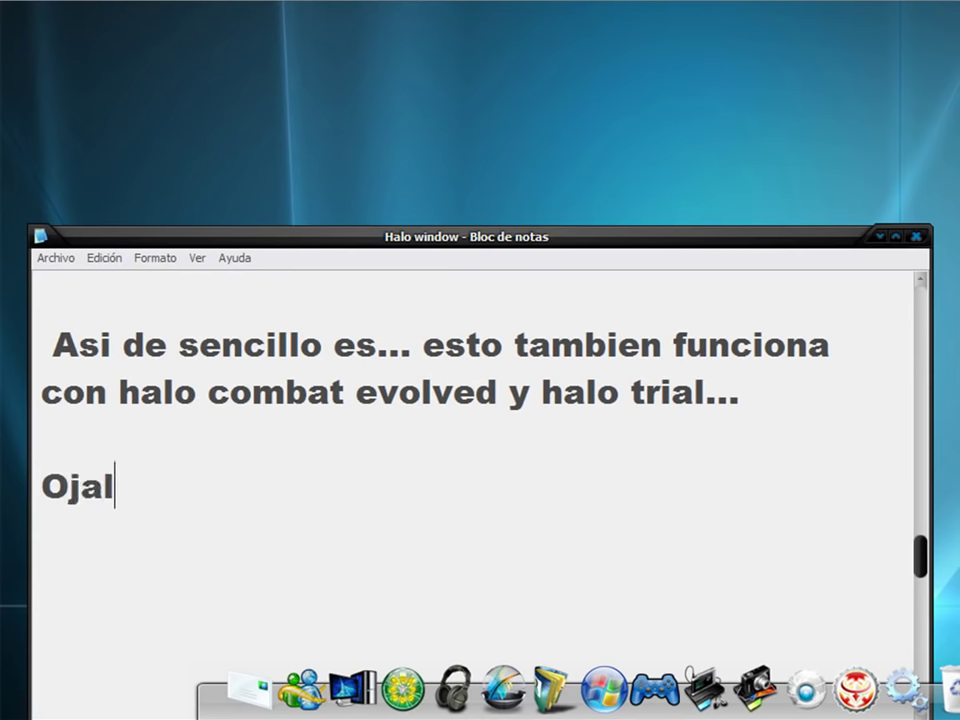
{"action": "type", "text": "a les si"}
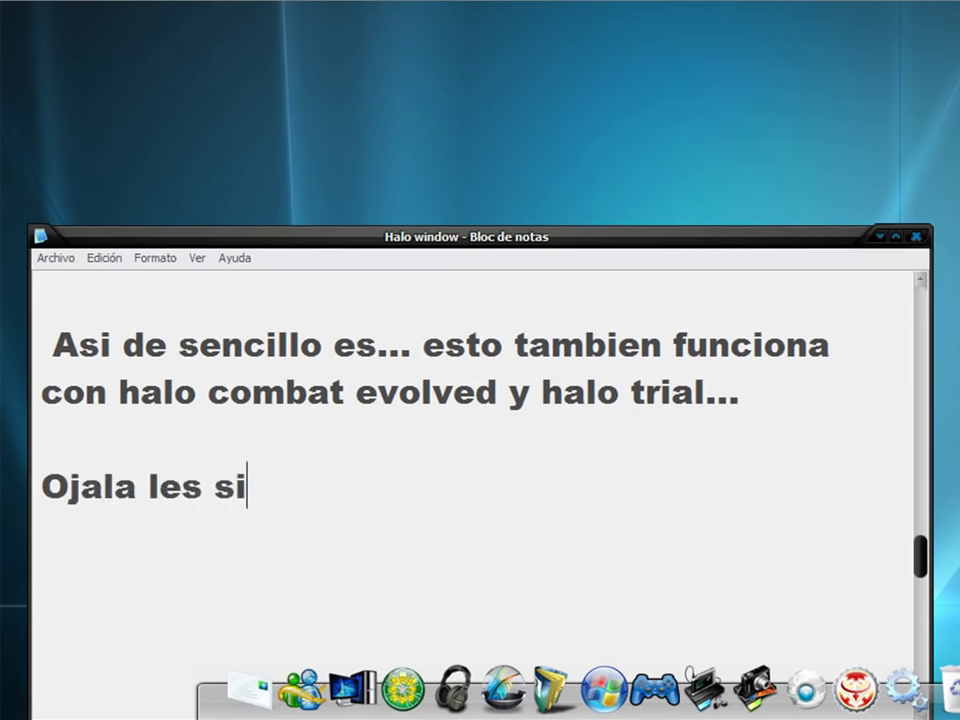
{"action": "type", "text": "rva :D"}
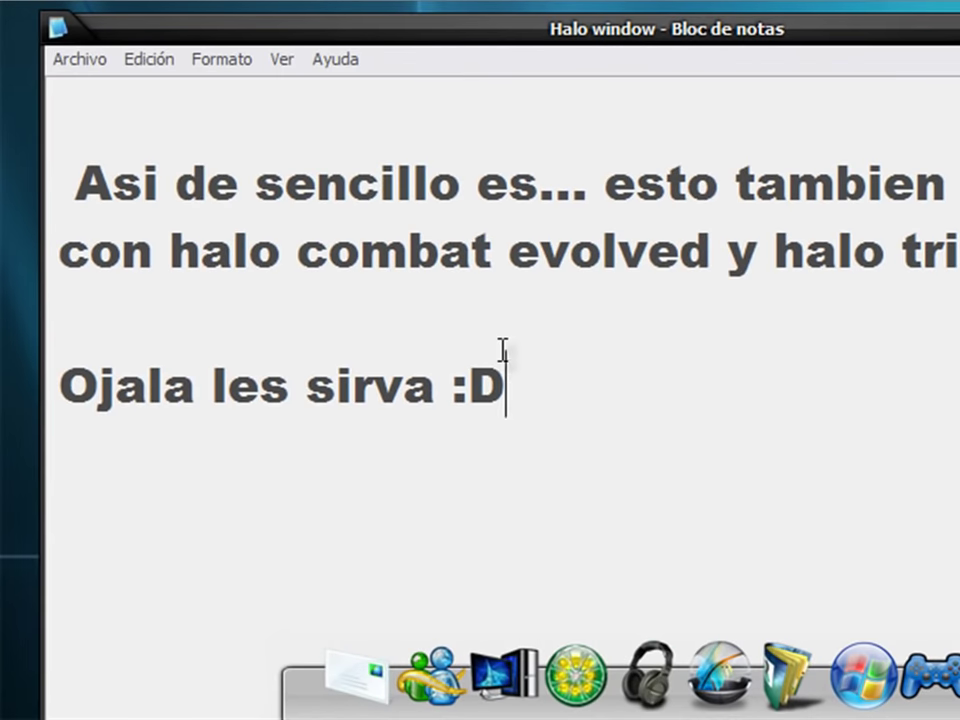
{"action": "key", "text": "Return"}
{"action": "key", "text": "Return"}
{"action": "type", "text": "Xaus"}
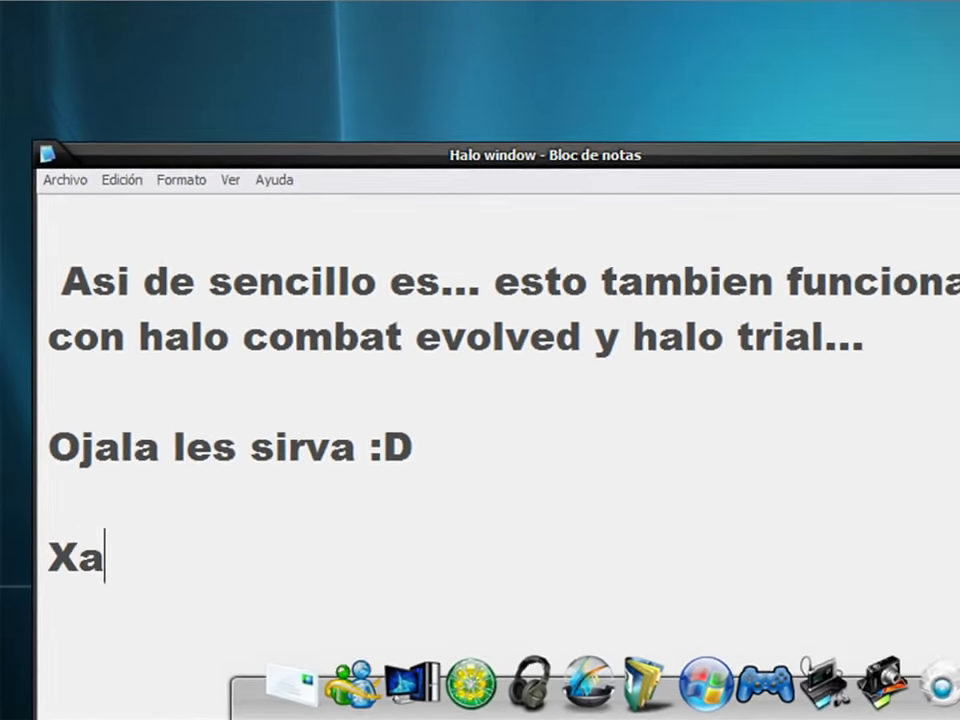